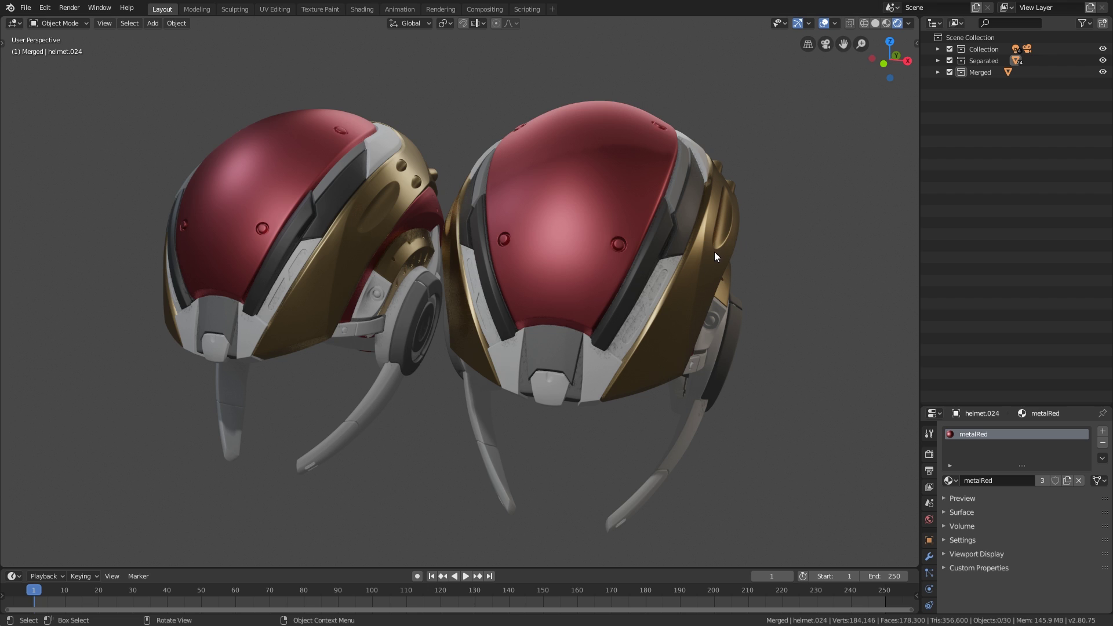
# Examine the separated helmet's individual gold and red parts against the merged helmet, including the rivets on the red shell.
pyautogui.click(714, 251)
pyautogui.moveTo(773, 236); pyautogui.dragTo(624, 211, button='middle')
pyautogui.press('KP_Divide')
pyautogui.press('KP_Divide')
pyautogui.click(783, 206)
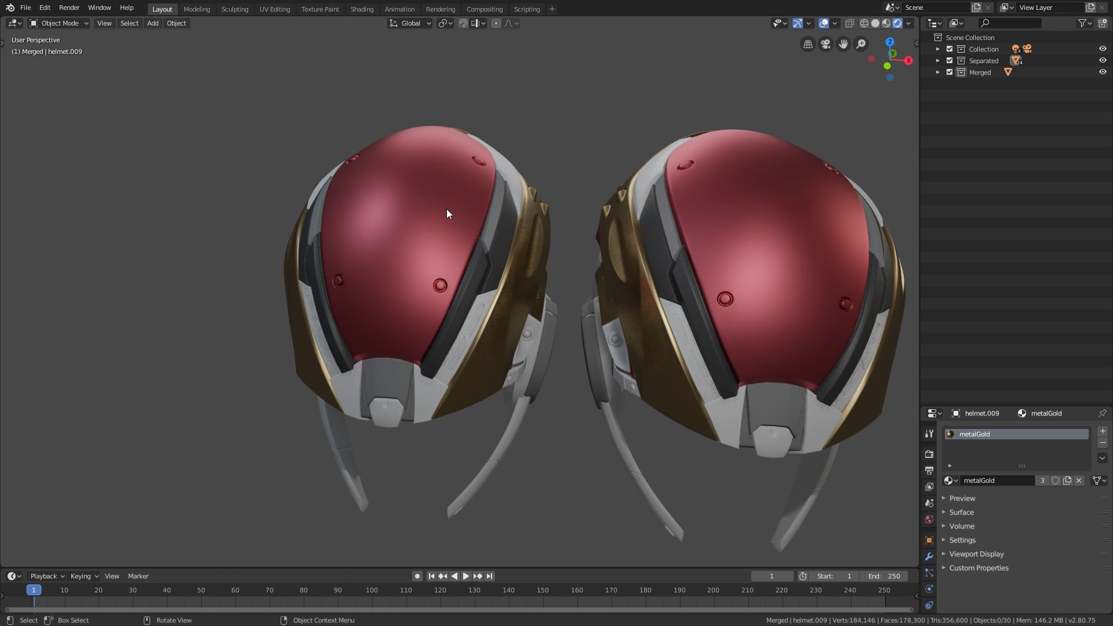
pyautogui.click(446, 209)
pyautogui.moveTo(530, 197); pyautogui.dragTo(489, 189, button='middle')
pyautogui.click(682, 190)
pyautogui.moveTo(609, 173); pyautogui.dragTo(473, 200, button='middle')
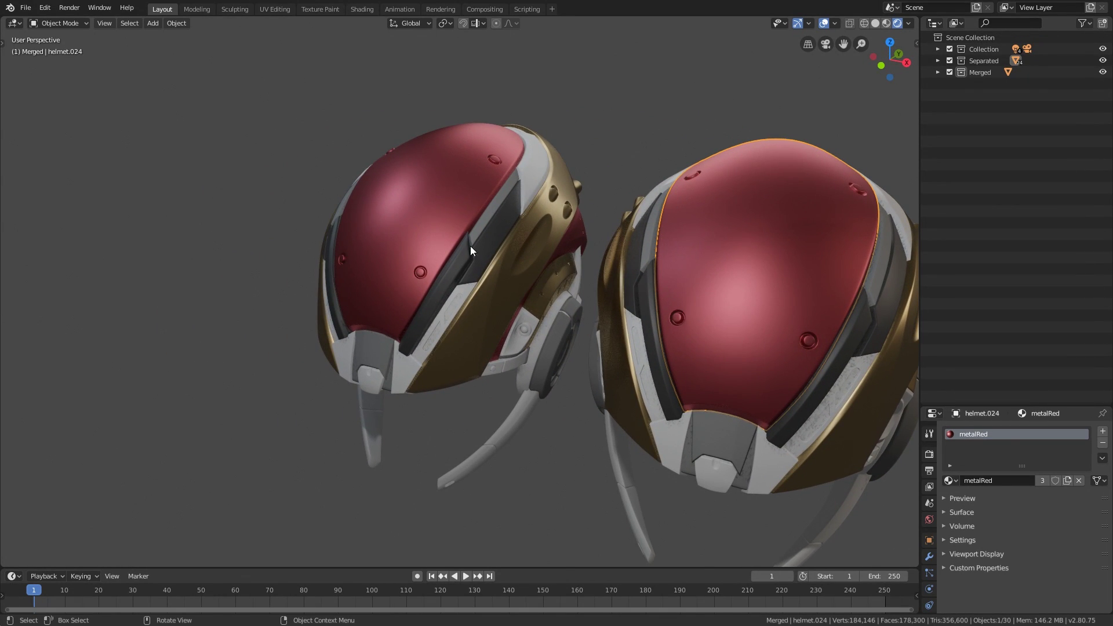
pyautogui.keyDown('shift'); pyautogui.moveTo(702, 242); pyautogui.dragTo(637, 200, button='middle'); pyautogui.keyUp('shift')
pyautogui.scroll(6, 606, 254)
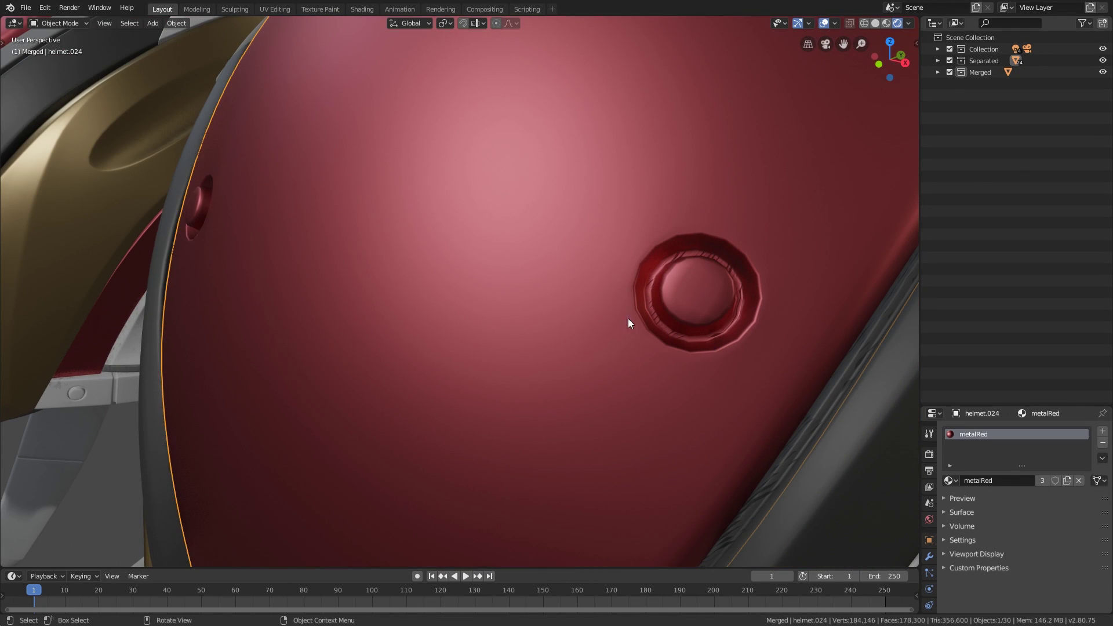
pyautogui.scroll(-6, 580, 262)
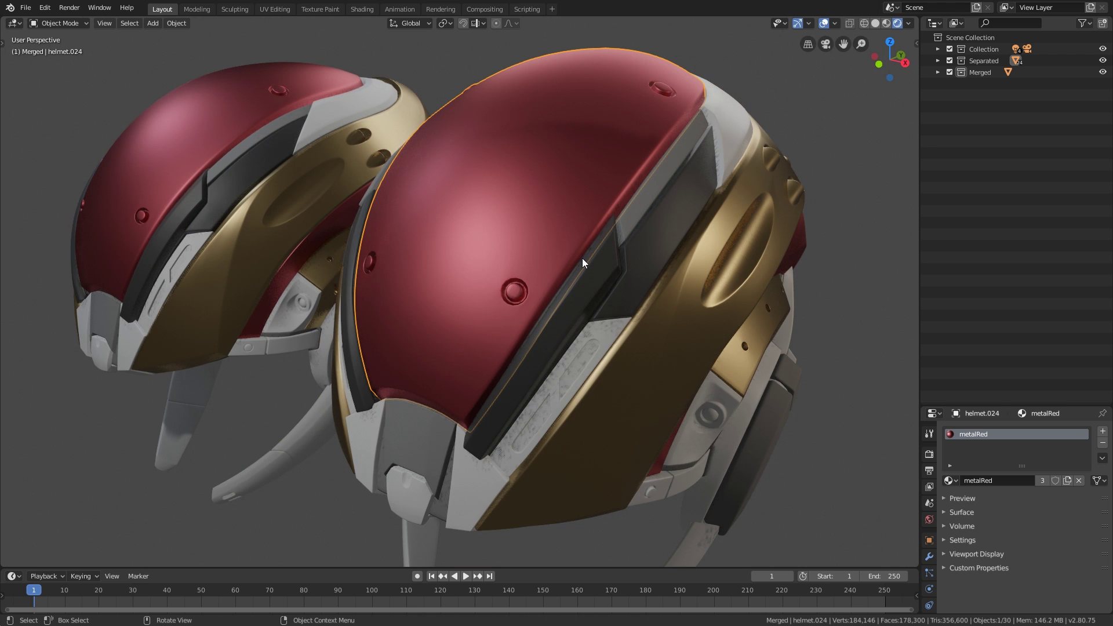
pyautogui.moveTo(604, 259); pyautogui.dragTo(625, 267, button='middle')
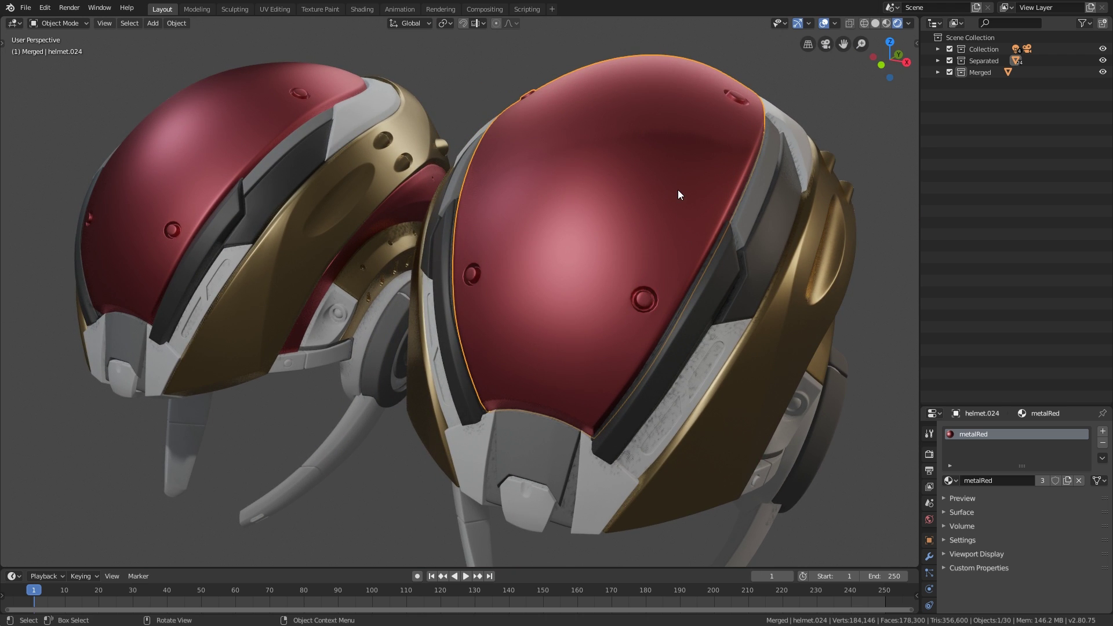
pyautogui.moveTo(438, 172); pyautogui.dragTo(451, 189, button='middle')
# Select the merged helmet, reveal its object in the Merged collection, and examine it from several angles beside the separated version.
pyautogui.click(505, 223)
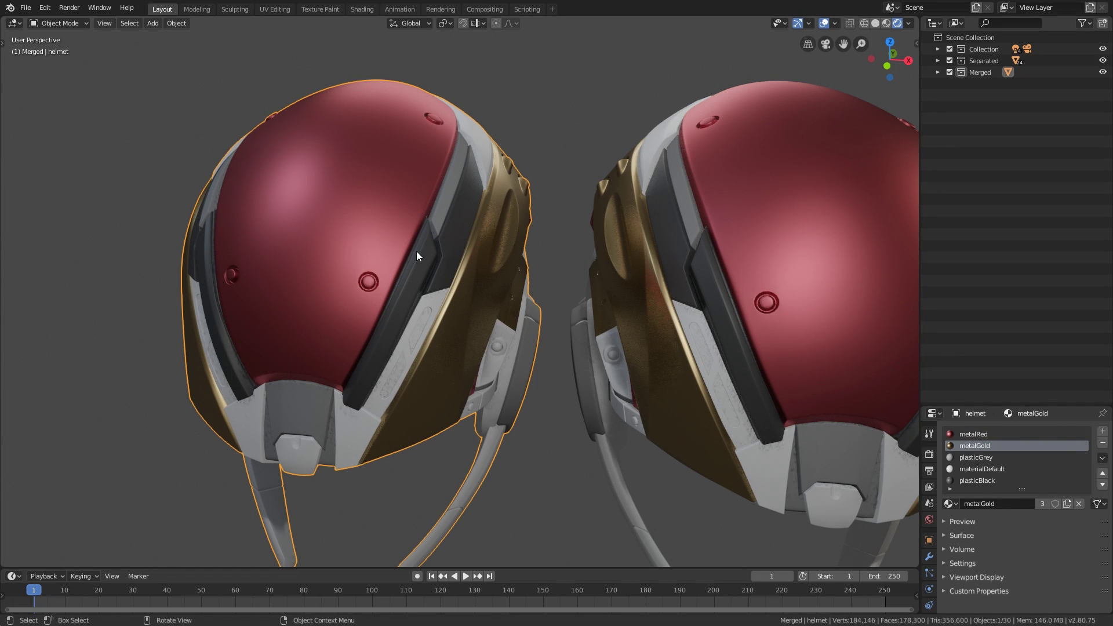
pyautogui.moveTo(420, 235); pyautogui.dragTo(437, 254, button='middle')
pyautogui.scroll(-3, 437, 254)
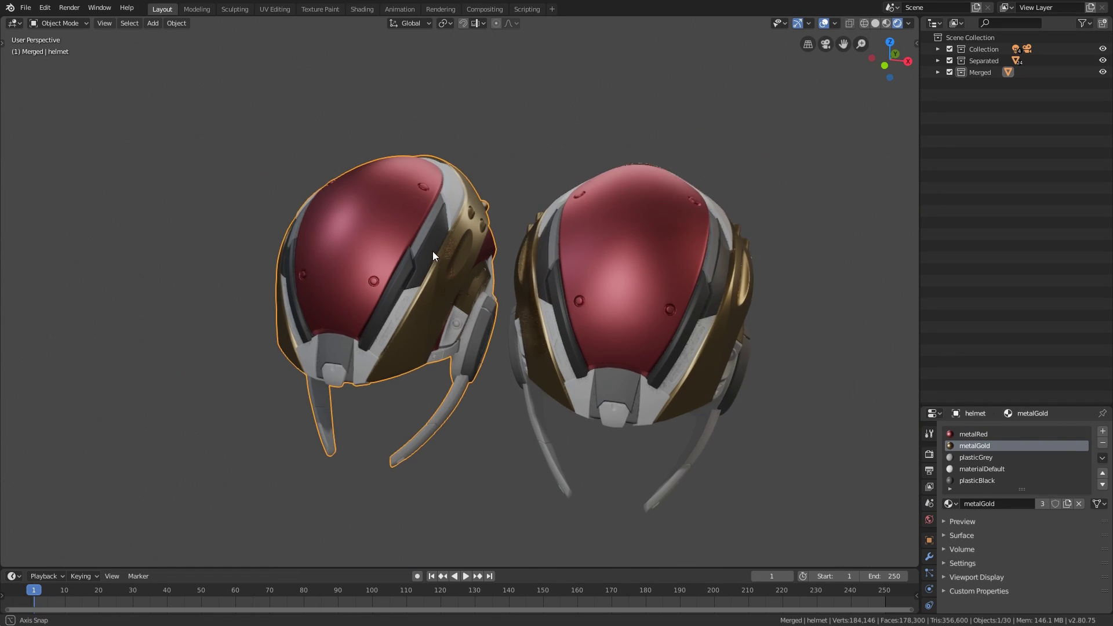
pyautogui.scroll(3, 433, 250)
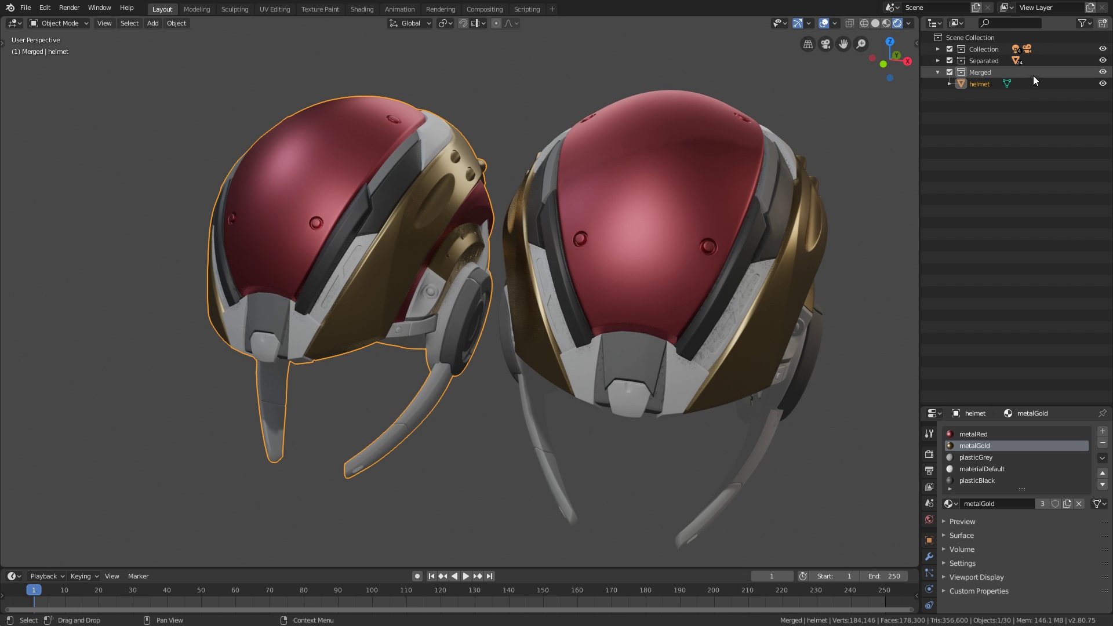
pyautogui.click(937, 72)
pyautogui.click(978, 85)
pyautogui.click(459, 102)
pyautogui.click(430, 141)
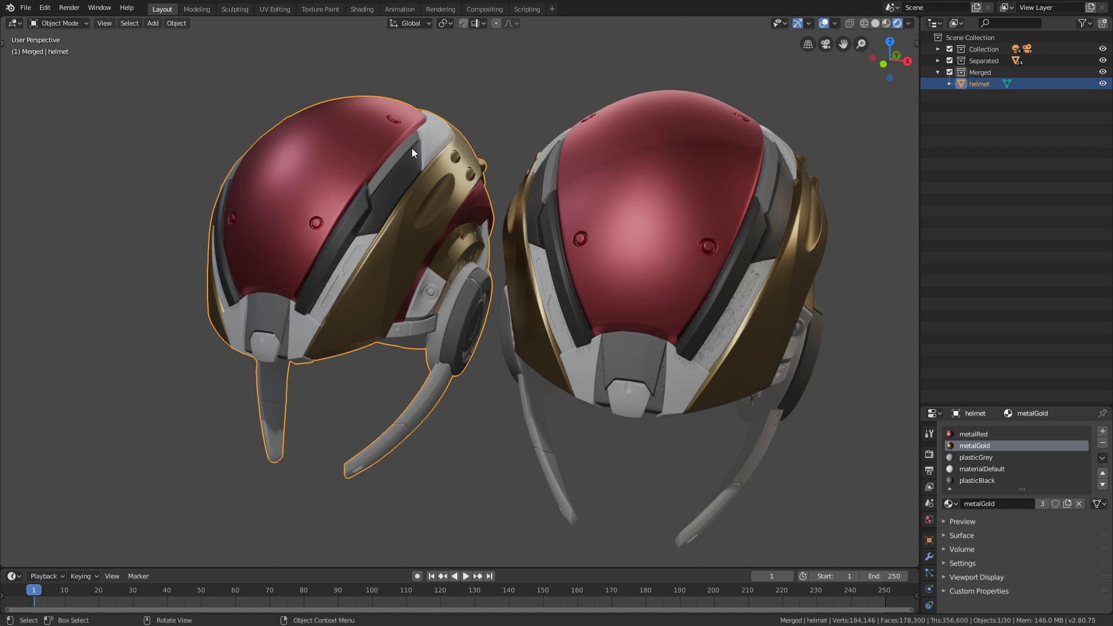
pyautogui.moveTo(355, 157); pyautogui.dragTo(436, 204, button='middle')
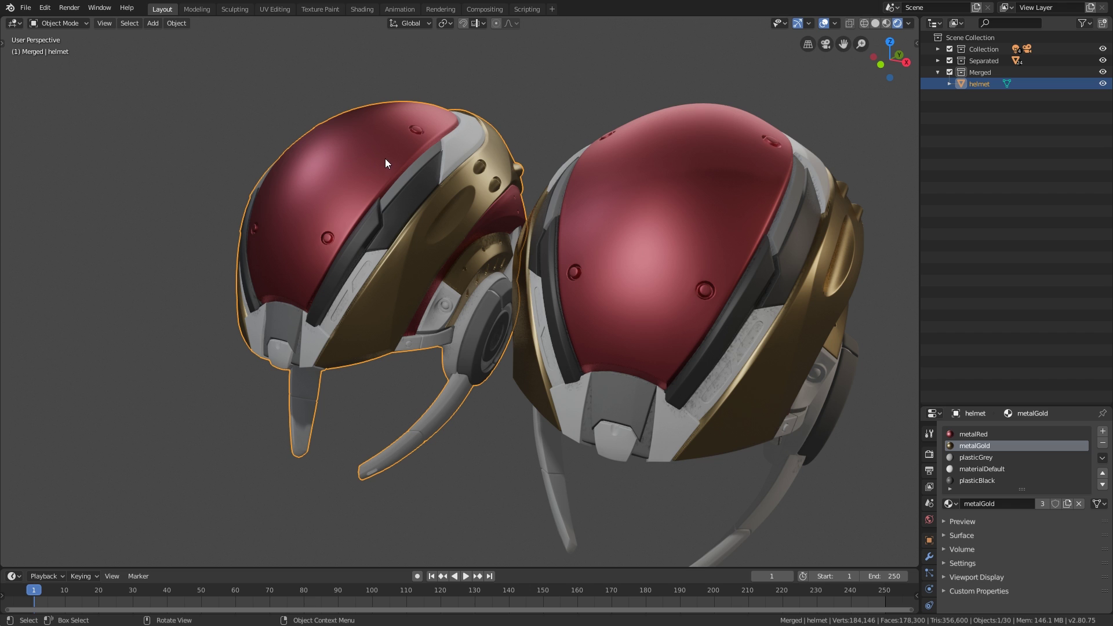
pyautogui.moveTo(425, 171); pyautogui.dragTo(398, 123, button='middle')
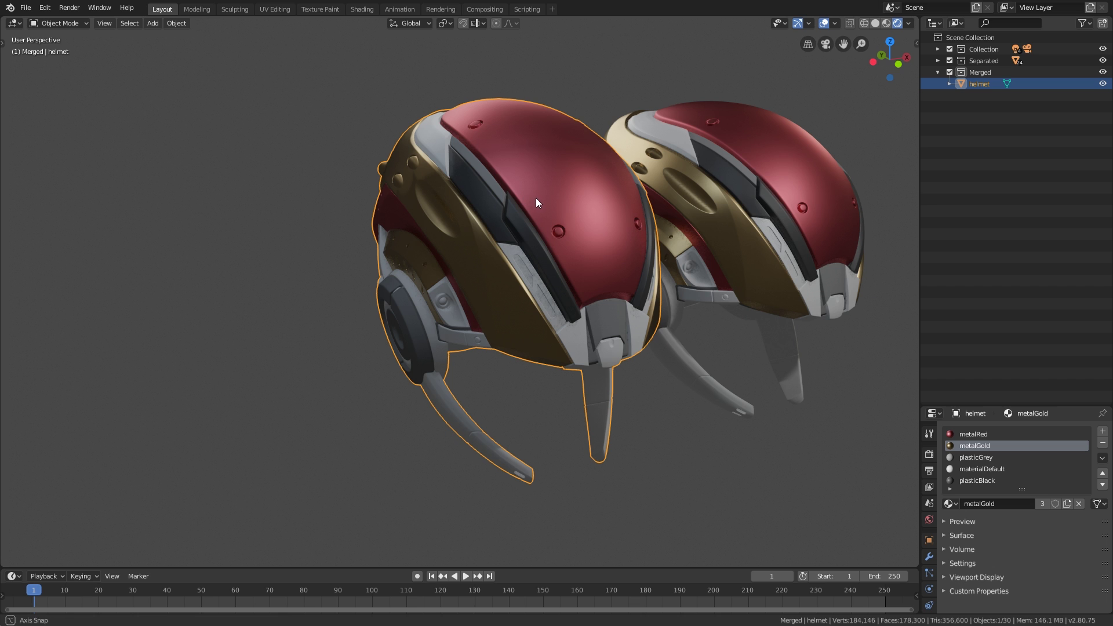
pyautogui.moveTo(534, 197); pyautogui.dragTo(471, 209, button='middle')
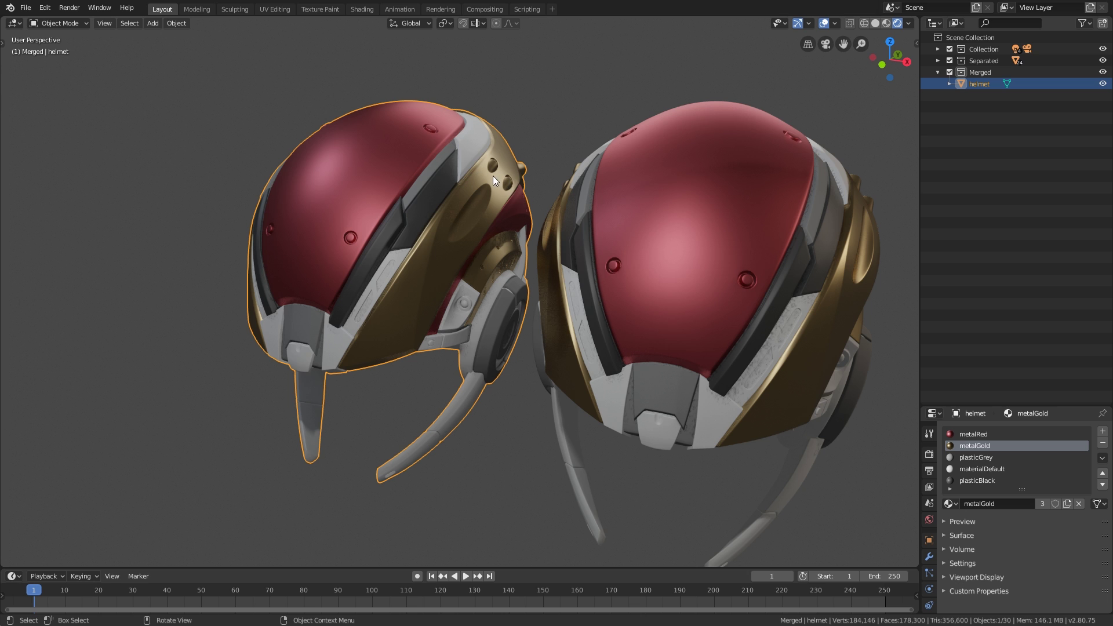
pyautogui.moveTo(494, 178); pyautogui.dragTo(323, 151, button='middle')
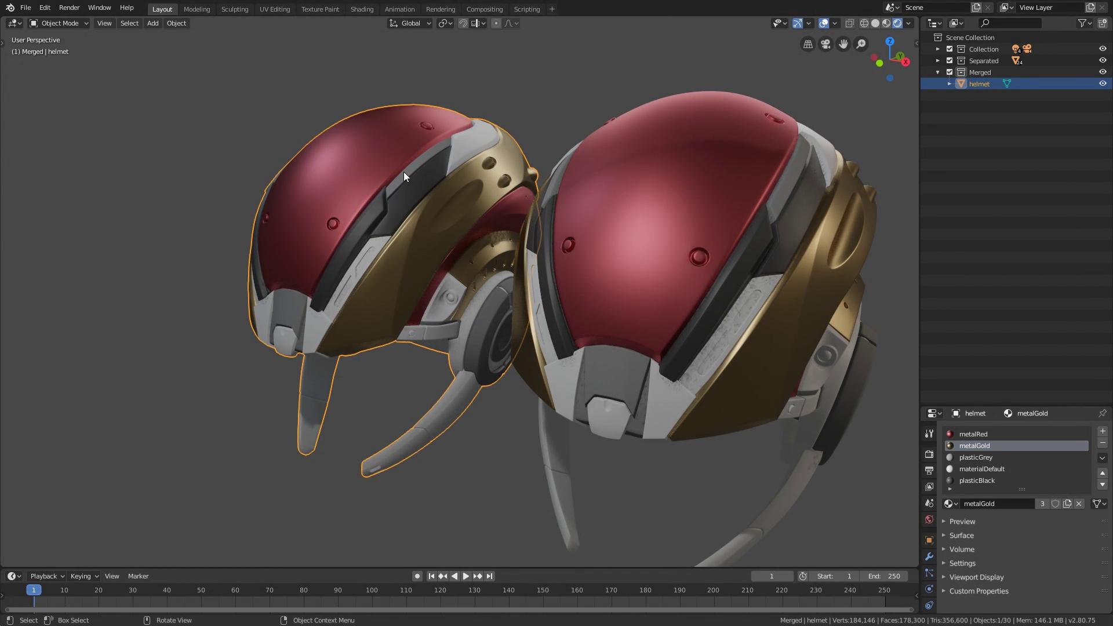
pyautogui.moveTo(395, 155); pyautogui.dragTo(548, 173, button='middle')
# Select the red shell of the separated helmet and examine its surface and rivets up close.
pyautogui.click(532, 172)
pyautogui.scroll(-3, 532, 171)
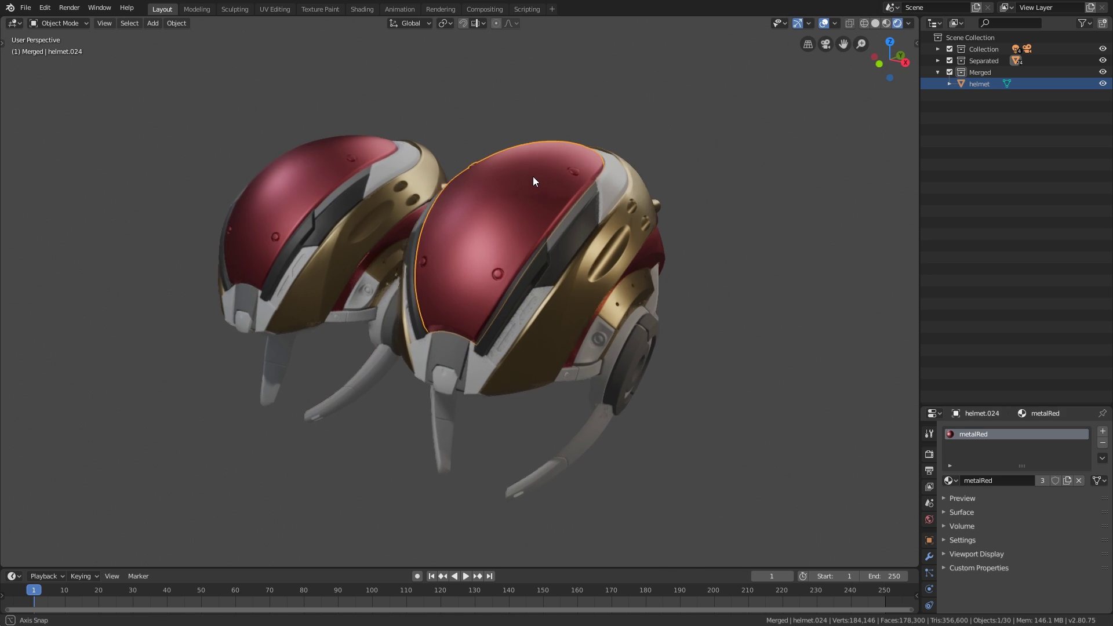
pyautogui.scroll(2, 531, 193)
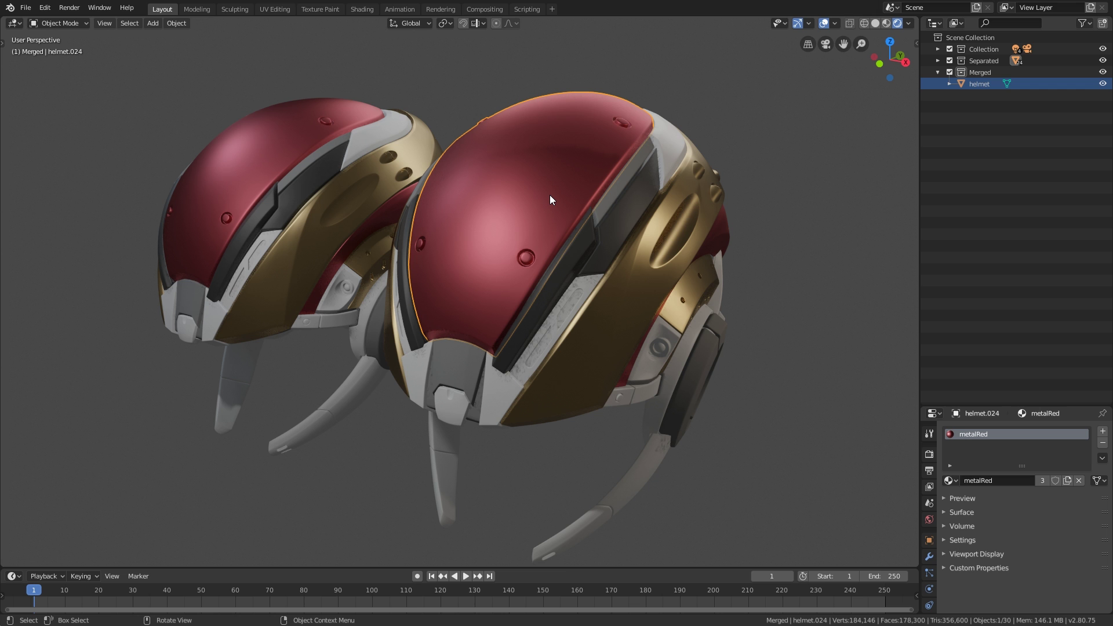
pyautogui.moveTo(565, 193)
pyautogui.mouseDown(button='middle')
pyautogui.moveTo(586, 179)
pyautogui.moveTo(568, 219)
pyautogui.moveTo(571, 168)
pyautogui.moveTo(502, 248)
pyautogui.moveTo(566, 226)
pyautogui.moveTo(568, 203)
pyautogui.moveTo(566, 219)
pyautogui.moveTo(592, 194)
pyautogui.moveTo(638, 199)
pyautogui.moveTo(561, 190)
pyautogui.mouseUp(button='middle')
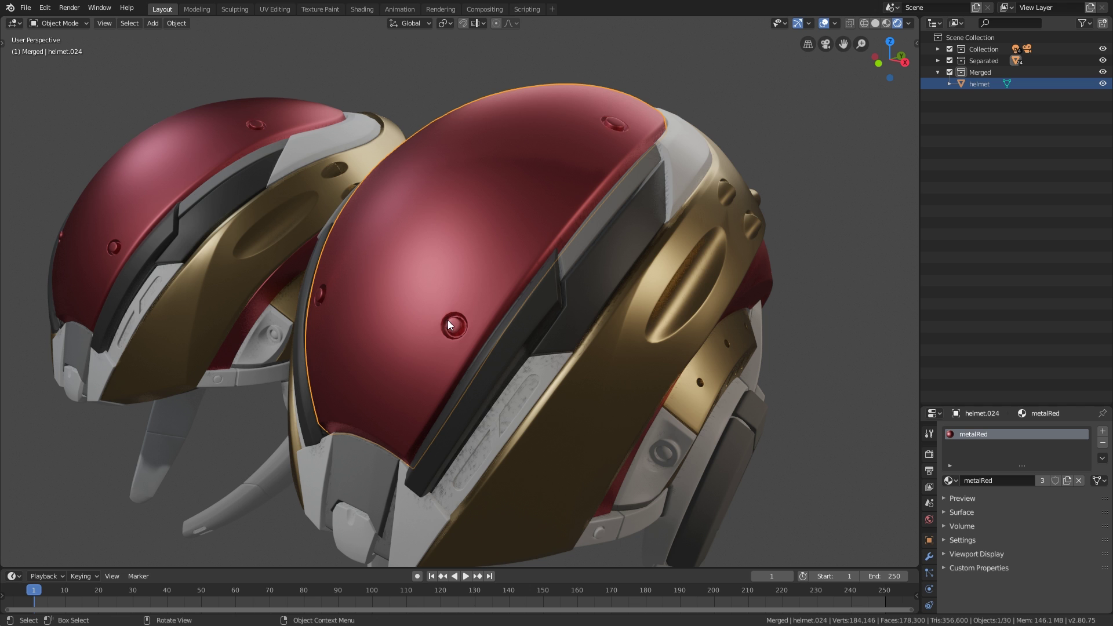
pyautogui.moveTo(447, 320); pyautogui.dragTo(580, 311, button='middle')
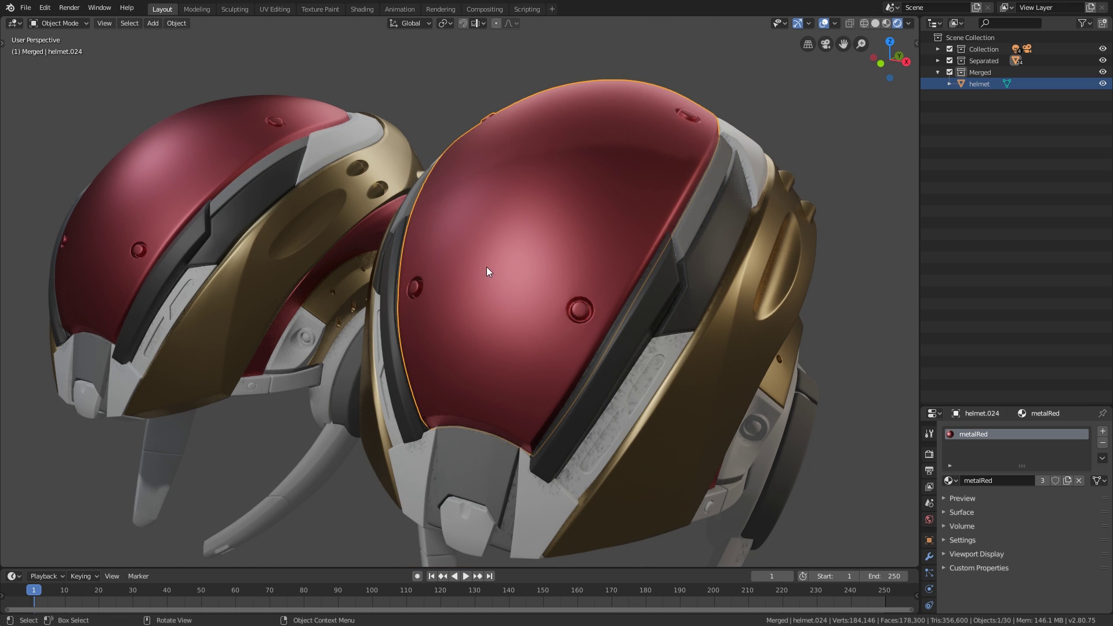
pyautogui.moveTo(488, 272); pyautogui.dragTo(592, 315, button='middle')
pyautogui.scroll(5, 747, 350)
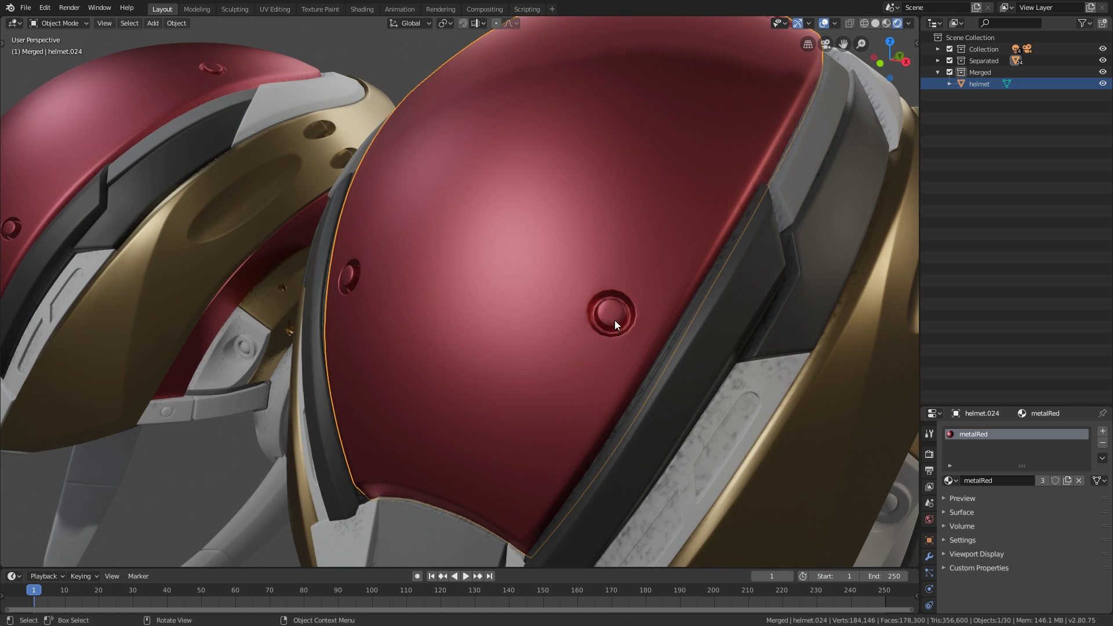
pyautogui.scroll(-5, 512, 290)
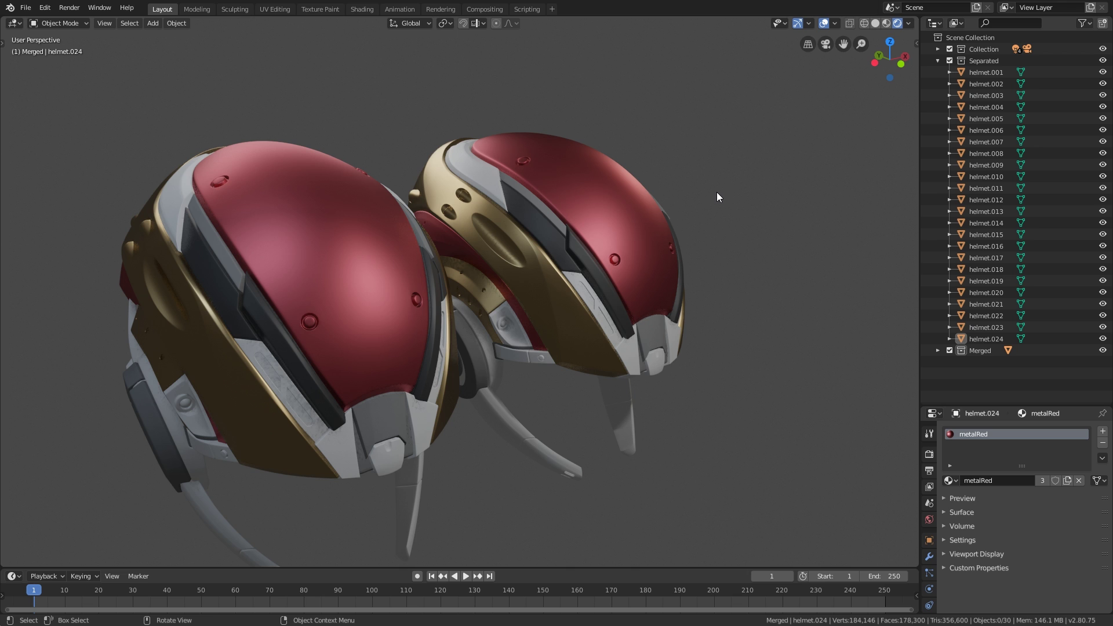
# Assign the existing metalGold material to the separated helmet's front trim object, helmet.003.
pyautogui.moveTo(716, 197); pyautogui.dragTo(523, 362, button='middle')
pyautogui.click(526, 233)
pyautogui.click(530, 204)
pyautogui.click(500, 388)
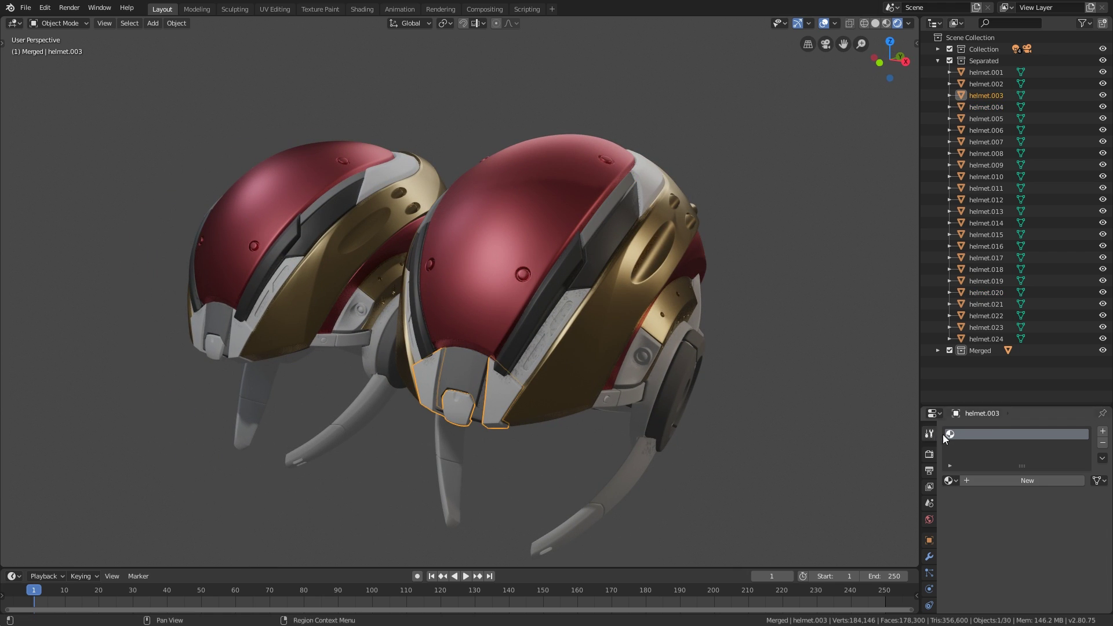
pyautogui.click(949, 481)
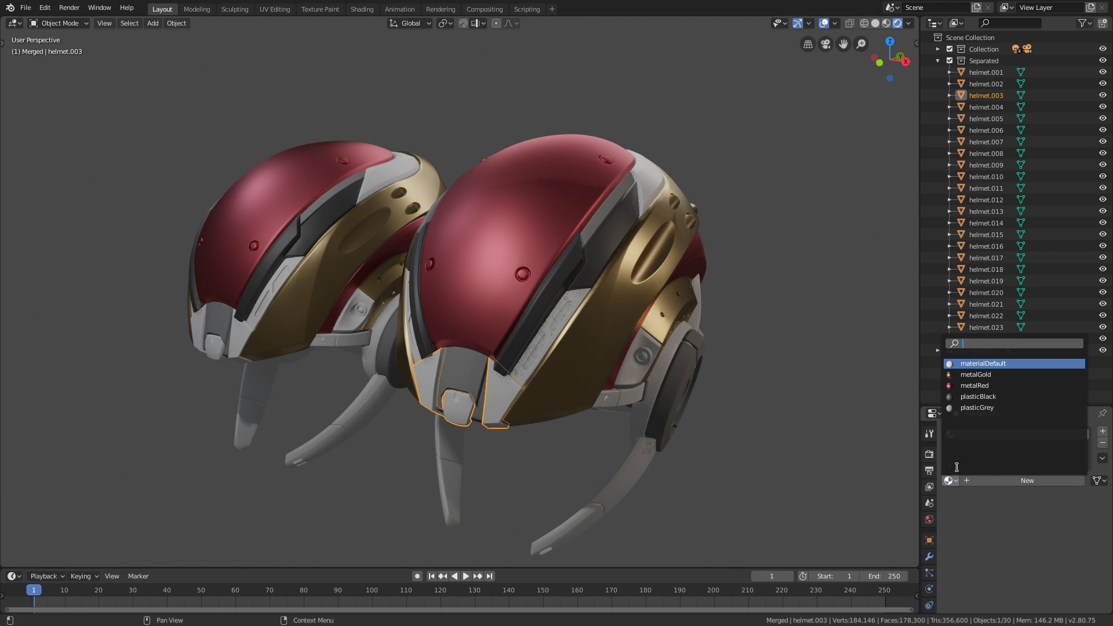
pyautogui.click(975, 375)
pyautogui.moveTo(805, 341); pyautogui.dragTo(847, 320, button='middle')
pyautogui.click(740, 297)
# Assign metalGold to the merged helmet's two front corner plates and centre cap, selected as linked mesh pieces in Edit Mode.
pyautogui.moveTo(740, 296); pyautogui.dragTo(501, 315, button='middle')
pyautogui.click(447, 279)
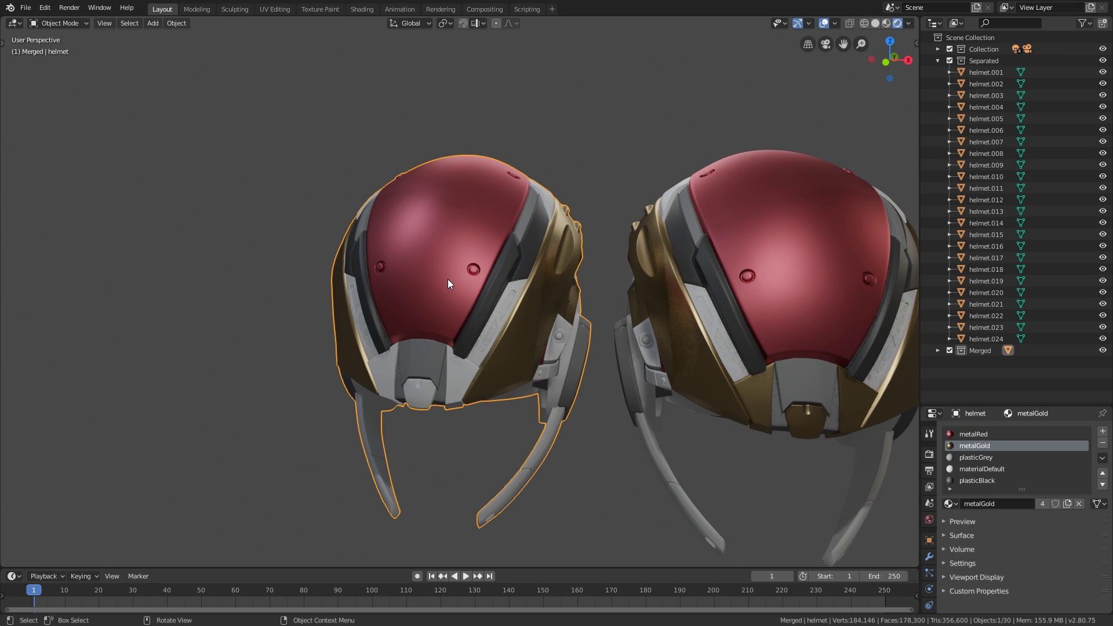
pyautogui.press('Tab')
pyautogui.moveTo(579, 162); pyautogui.dragTo(503, 351, button='middle')
pyautogui.press('l')
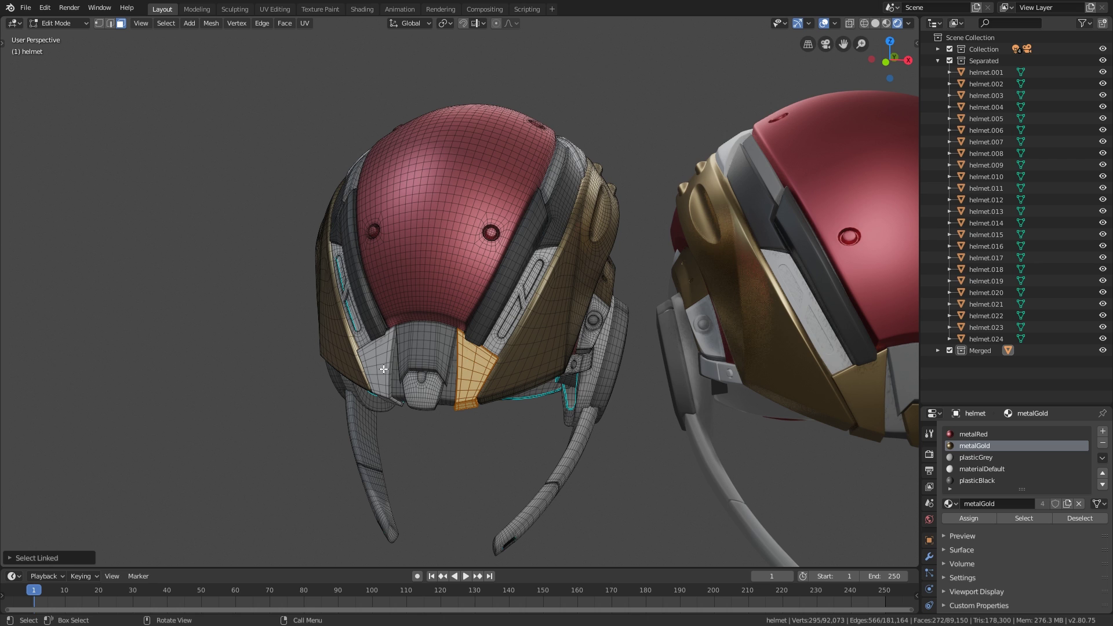
pyautogui.press('l')
pyautogui.press('l')
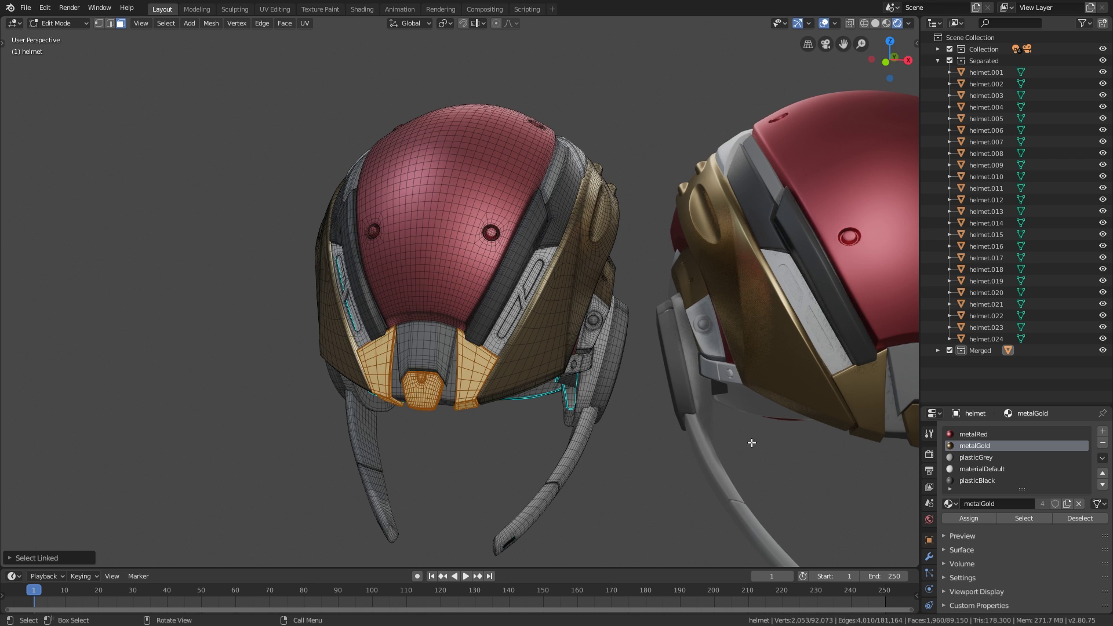
pyautogui.click(979, 517)
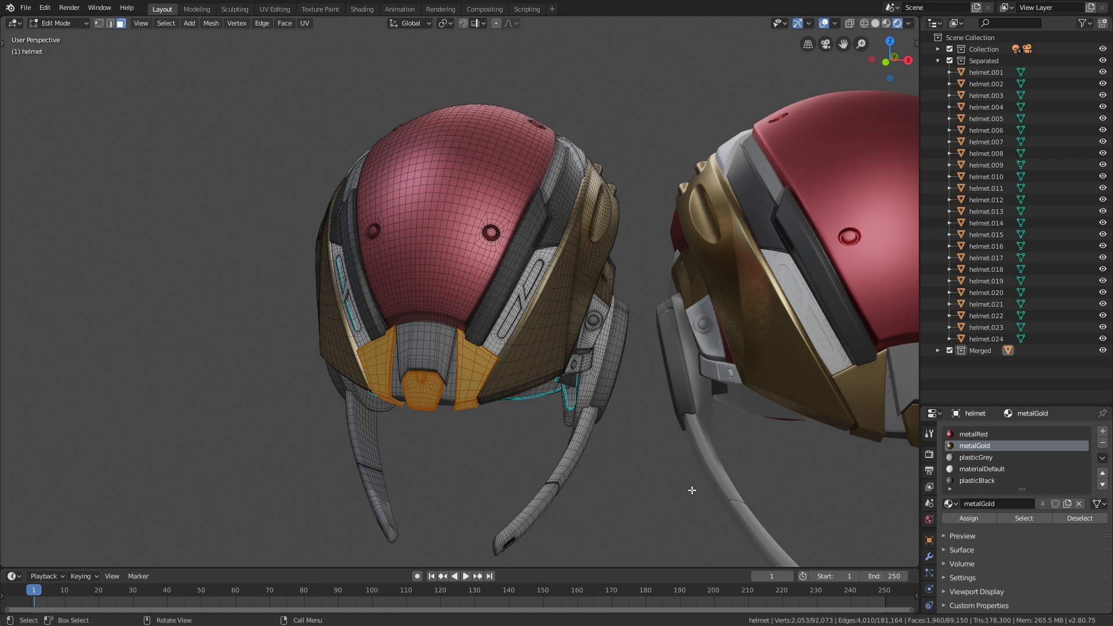
pyautogui.press('Tab')
pyautogui.moveTo(672, 469); pyautogui.dragTo(605, 370, button='middle')
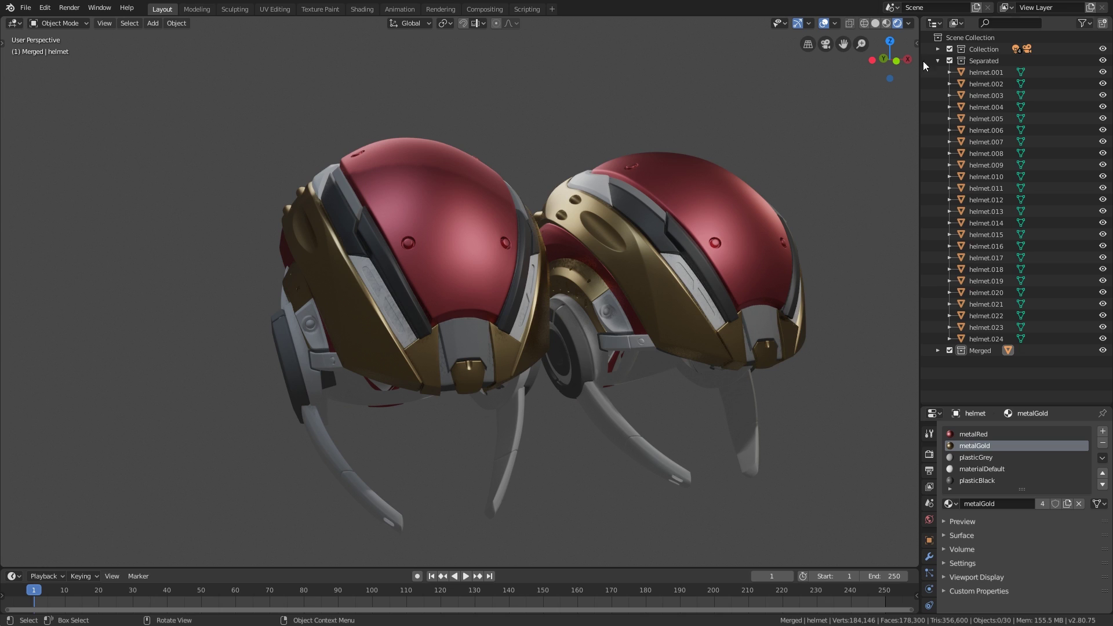
# Show the Blender file's data blocks in the outliner and select all objects linked to the metalGold material.
pyautogui.click(1003, 8)
pyautogui.click(953, 23)
pyautogui.click(977, 75)
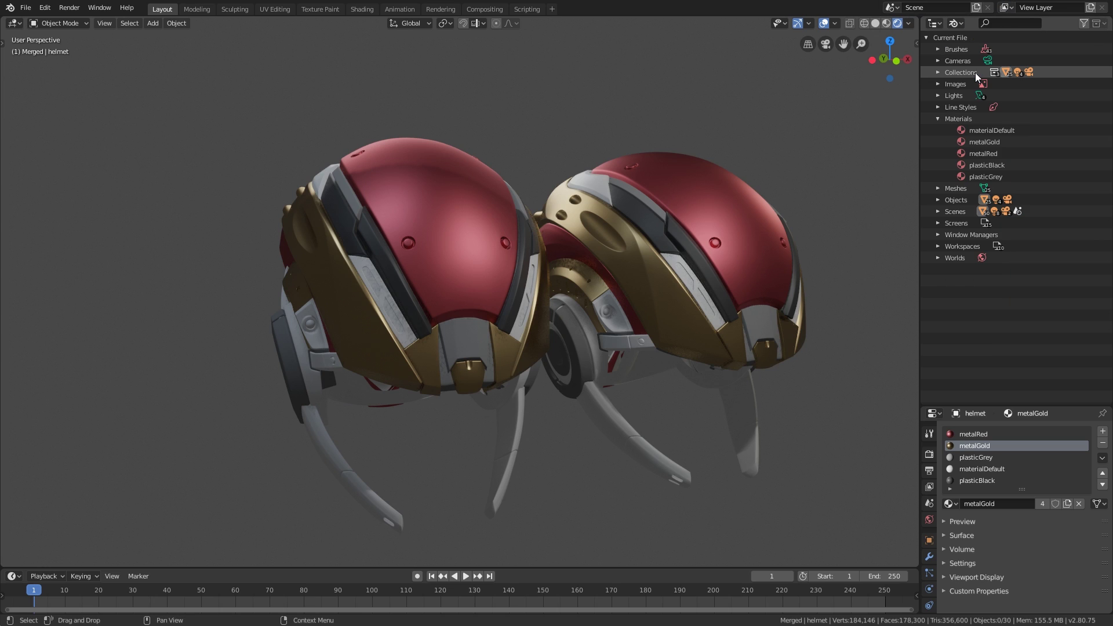
pyautogui.rightClick(975, 144)
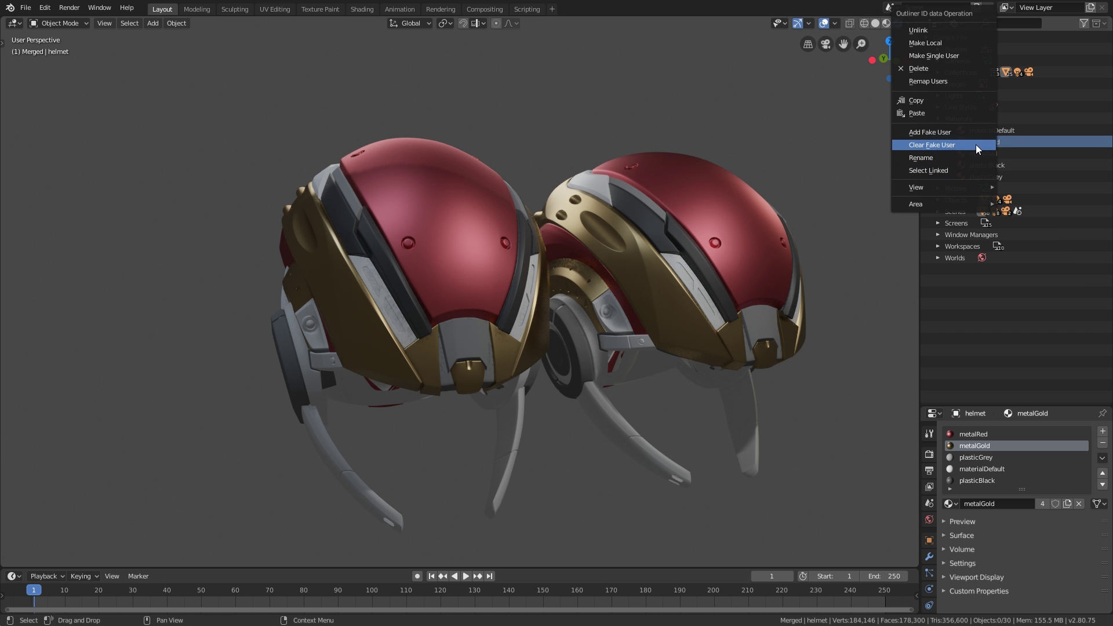
pyautogui.click(930, 169)
# Isolate the selected objects in local view, return to the full scene, and clear the selection.
pyautogui.moveTo(787, 205); pyautogui.dragTo(742, 197, button='middle')
pyautogui.press('KP_Divide')
pyautogui.press('KP_Divide')
pyautogui.click(546, 126)
pyautogui.moveTo(566, 150); pyautogui.dragTo(499, 163, button='middle')
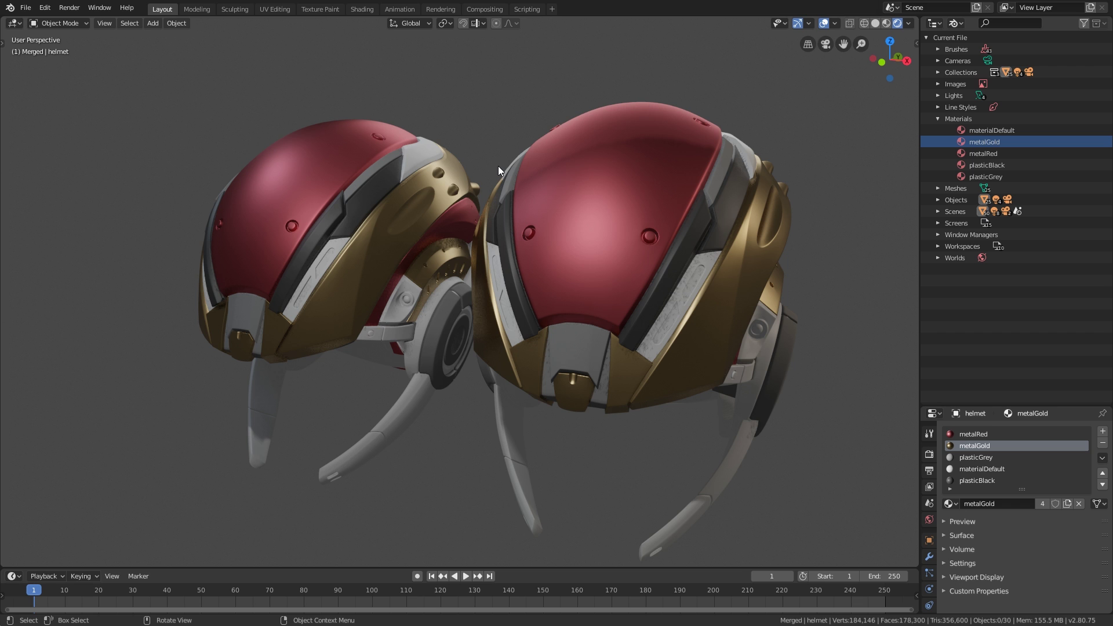
# Enter Edit Mode on the merged helmet, clear the face selection, and examine the round ear piece and the red shell's rivet.
pyautogui.moveTo(498, 166); pyautogui.dragTo(411, 207, button='middle')
pyautogui.scroll(5, 408, 232)
pyautogui.click(402, 246)
pyautogui.press('Tab')
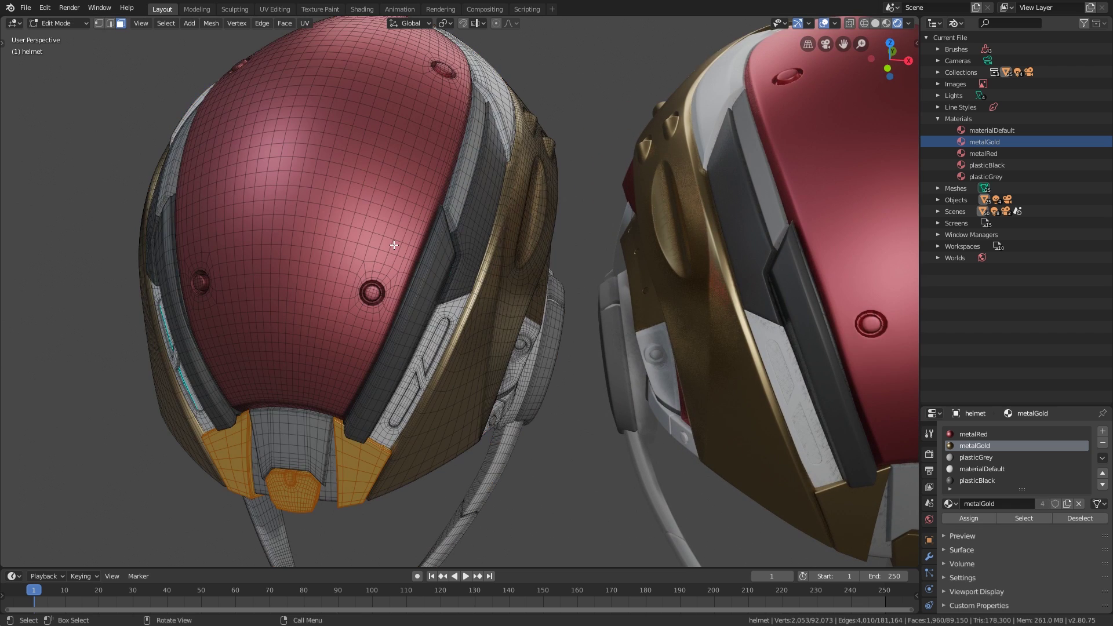
pyautogui.scroll(4, 371, 284)
pyautogui.moveTo(360, 291); pyautogui.dragTo(224, 313, button='middle')
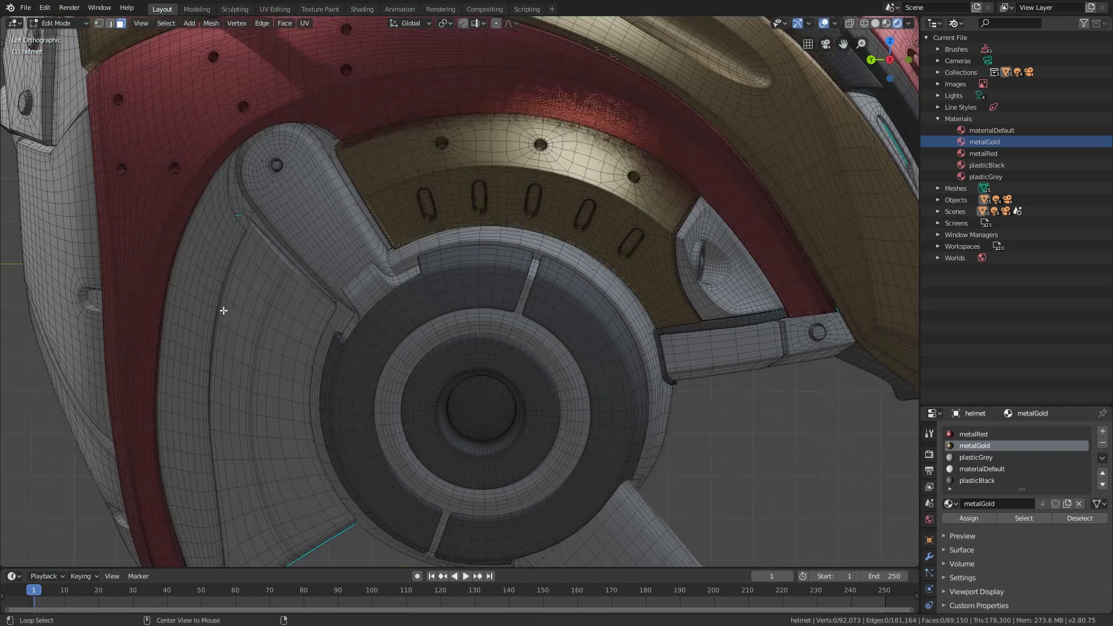
pyautogui.scroll(5, 230, 315)
pyautogui.scroll(-8, 230, 315)
pyautogui.moveTo(301, 300); pyautogui.dragTo(529, 326, button='middle')
pyautogui.scroll(6, 529, 326)
pyautogui.scroll(8, 529, 326)
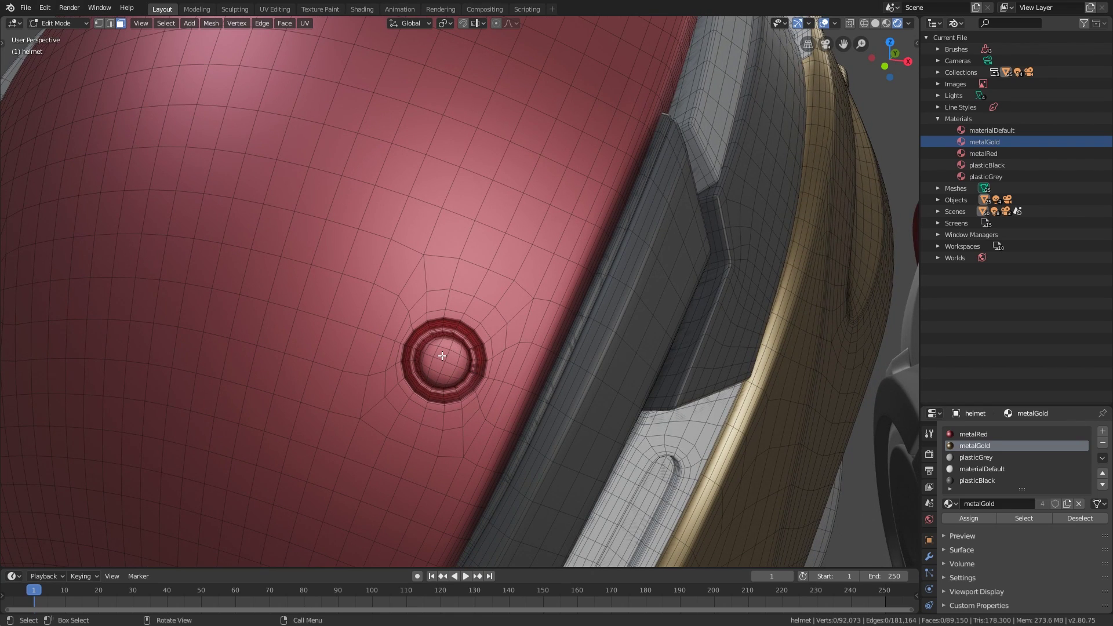
# Select the faces of the rivet cap on the merged helmet's red shell, growing the selection outward from four centre faces.
pyautogui.click(442, 356)
pyautogui.keyDown('shift'); pyautogui.click(452, 363); pyautogui.keyUp('shift')
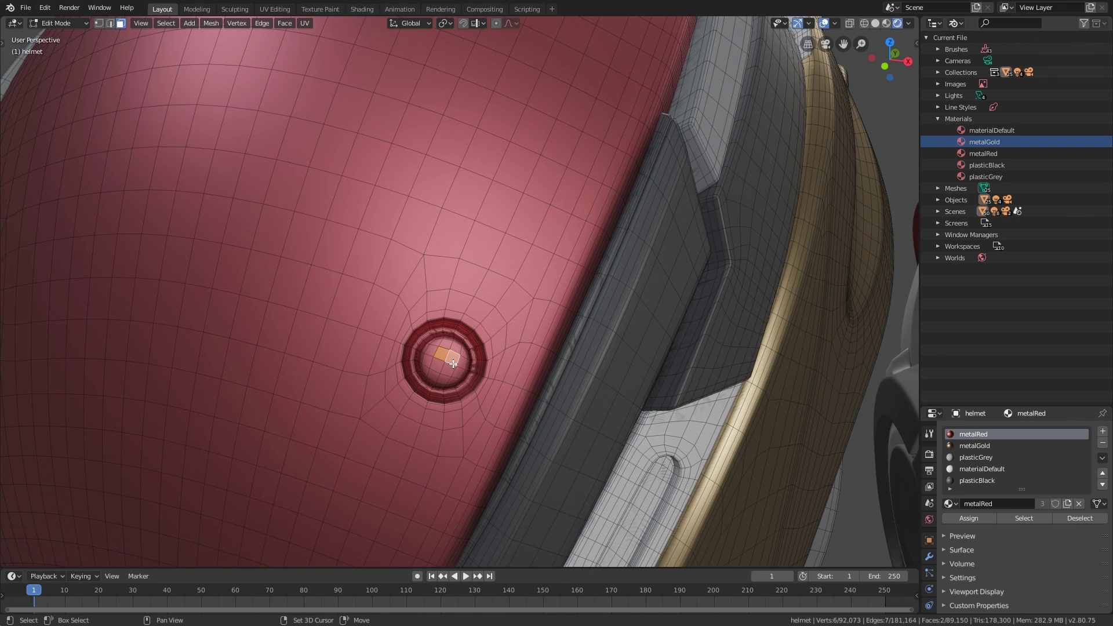
pyautogui.keyDown('shift'); pyautogui.click(445, 371); pyautogui.keyUp('shift')
pyautogui.keyDown('shift'); pyautogui.click(435, 366); pyautogui.keyUp('shift')
pyautogui.press('ctrl+KP_Add')
pyautogui.press('ctrl+KP_Add')
pyautogui.press('ctrl+KP_Add')
pyautogui.press('ctrl+KP_Add')
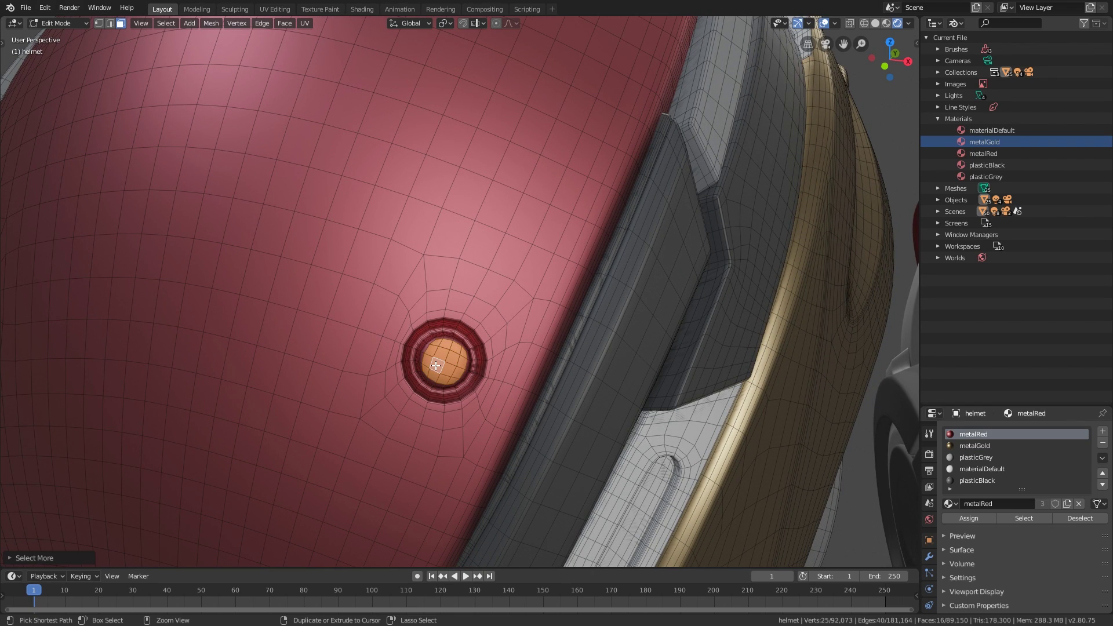
pyautogui.press('ctrl+KP_Add')
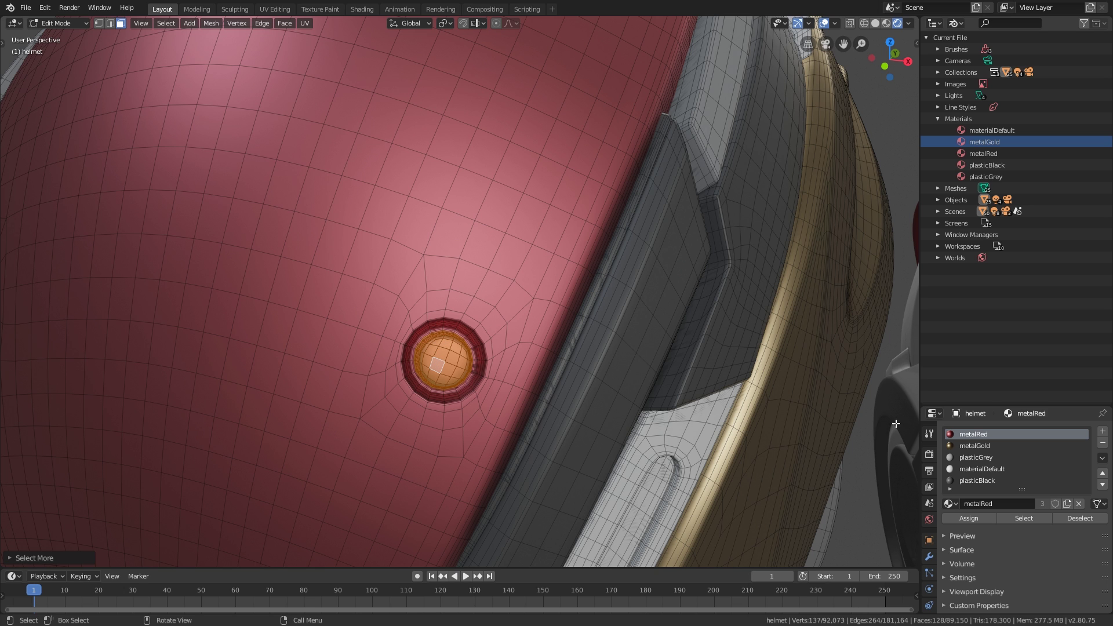
# Assign metalGold to the selected rivet faces and return to Object Mode.
pyautogui.click(969, 445)
pyautogui.click(967, 518)
pyautogui.press('Tab')
pyautogui.scroll(-3, 697, 440)
pyautogui.scroll(-5, 697, 441)
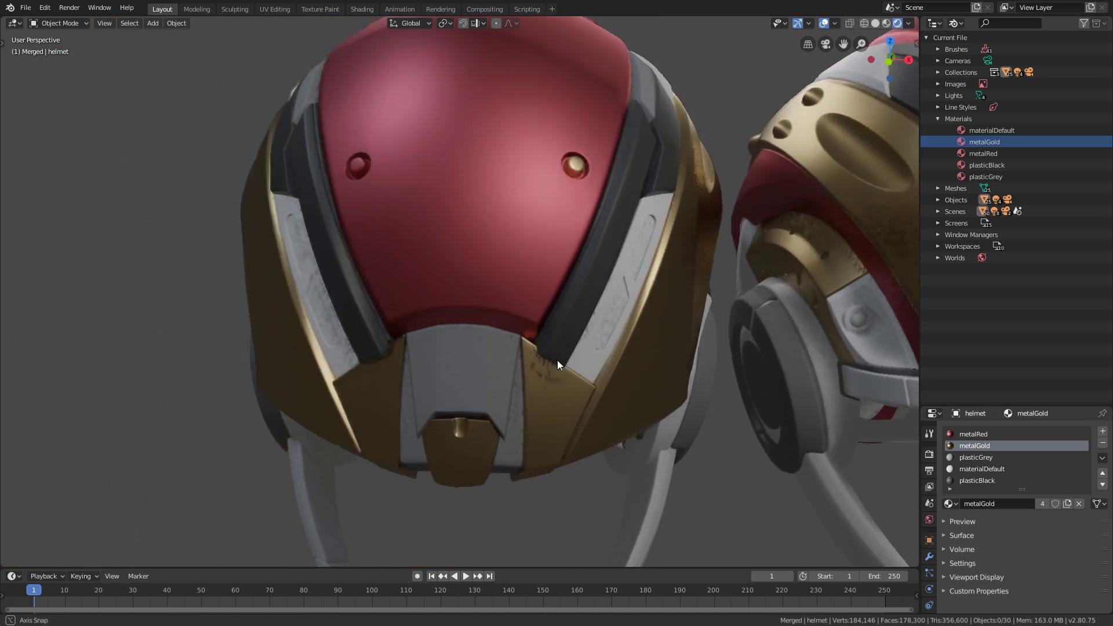
# Compare the two helmets from several angles, selecting the merged helmet and the separated helmet's red shell to examine their material slots.
pyautogui.moveTo(559, 359); pyautogui.dragTo(588, 343, button='middle')
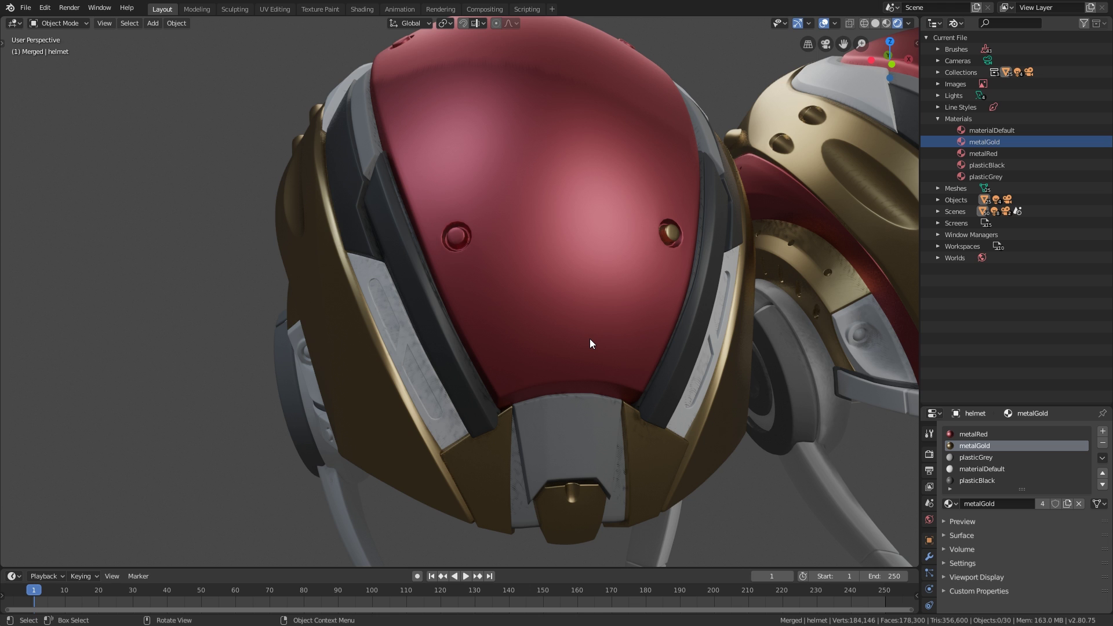
pyautogui.moveTo(589, 338); pyautogui.dragTo(530, 343, button='middle')
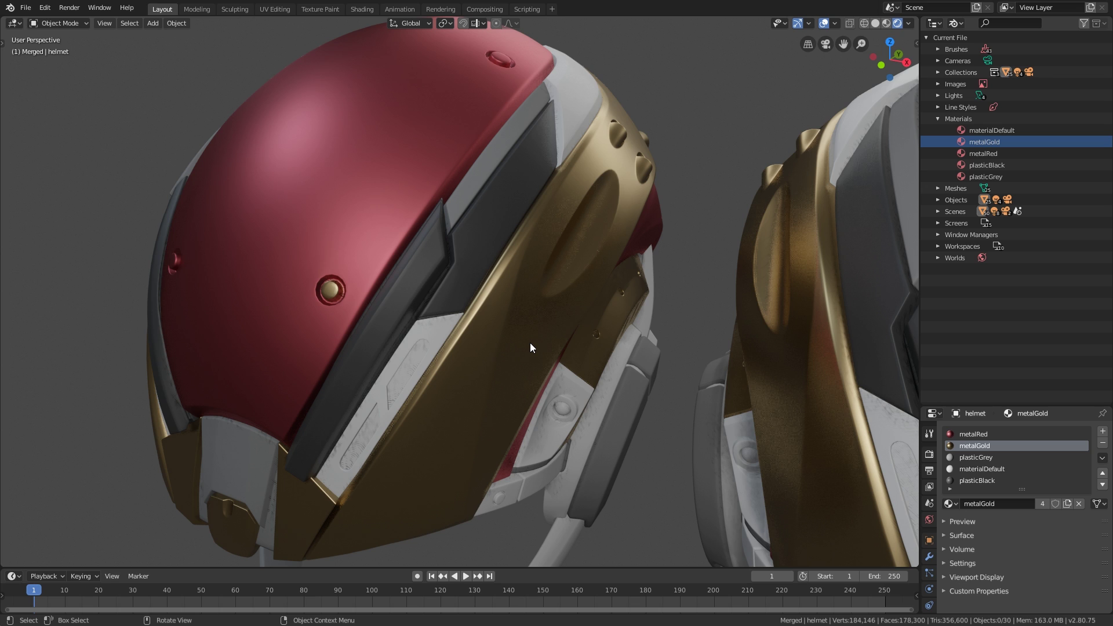
pyautogui.scroll(-3, 526, 339)
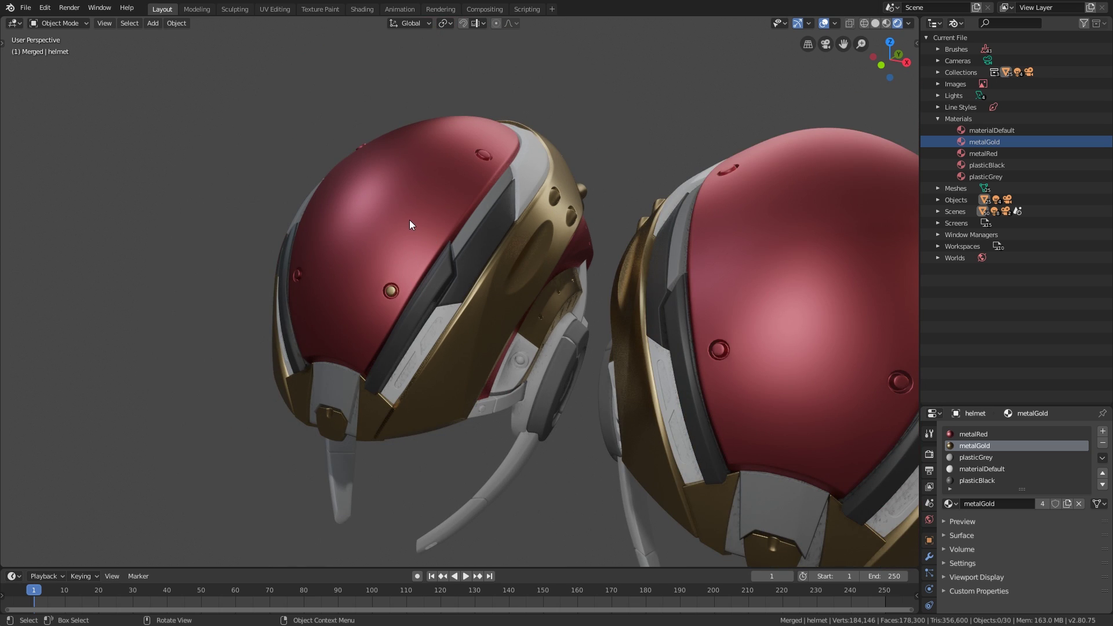
pyautogui.click(426, 182)
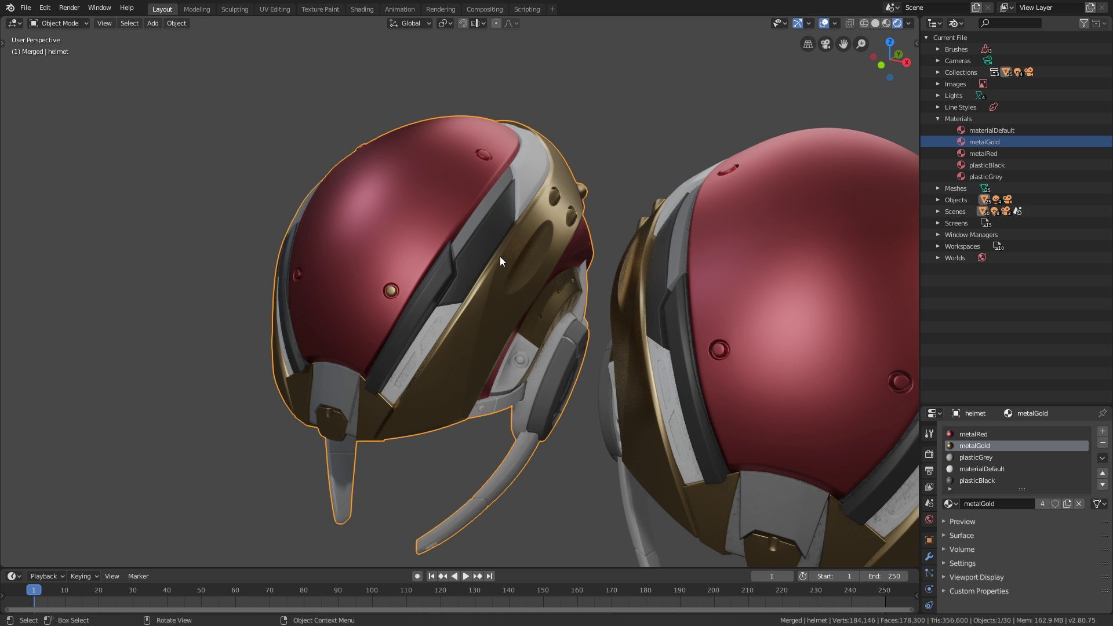
pyautogui.moveTo(510, 247); pyautogui.dragTo(526, 246, button='middle')
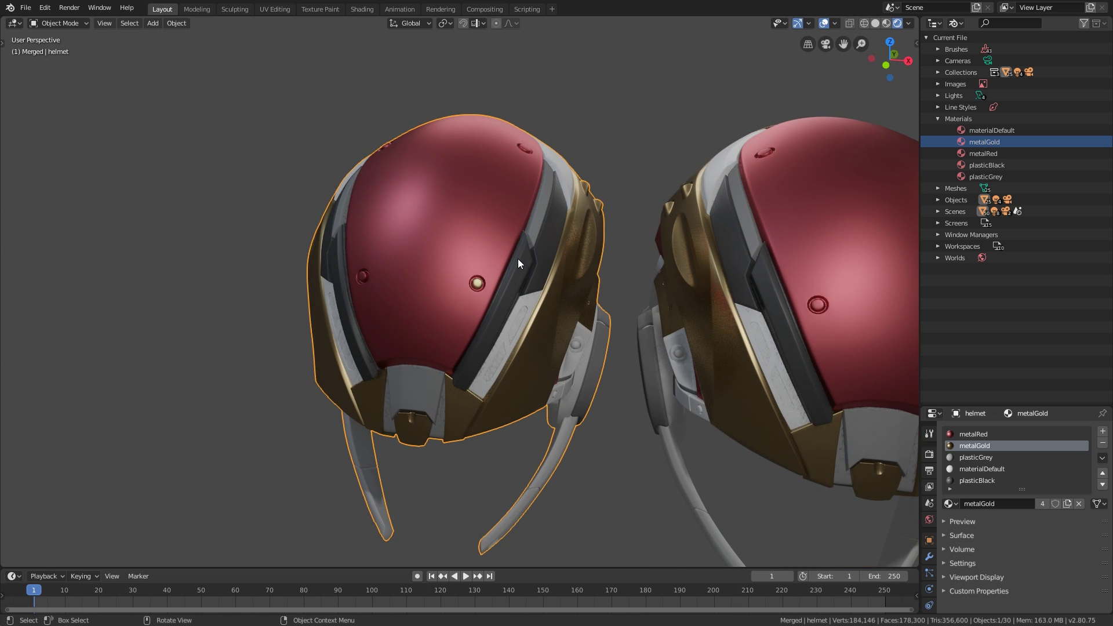
pyautogui.moveTo(537, 234); pyautogui.dragTo(522, 241, button='middle')
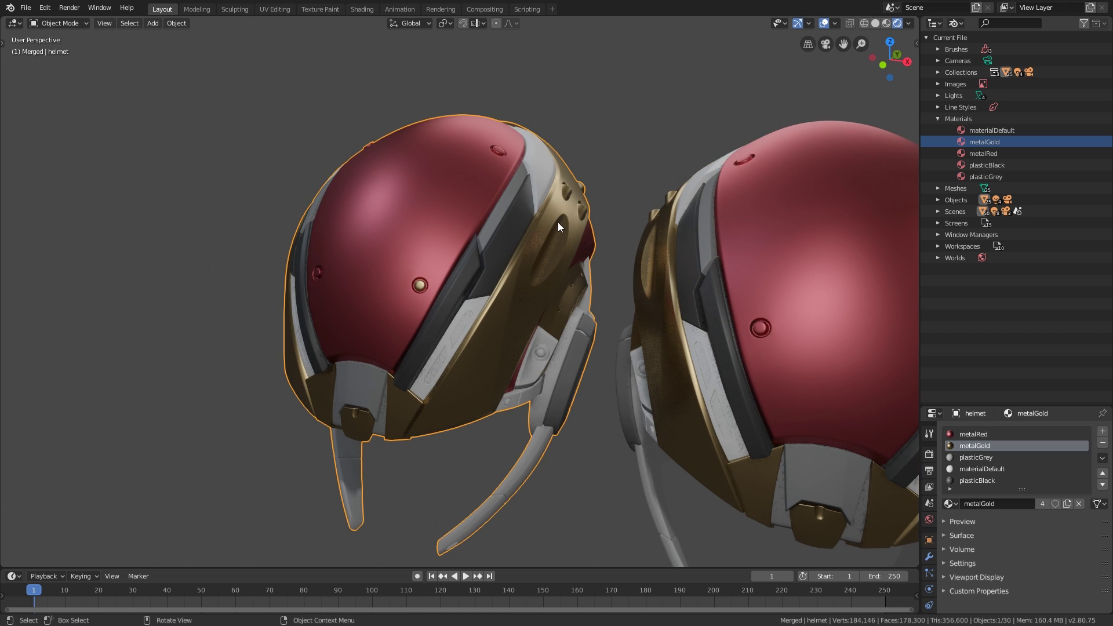
pyautogui.click(797, 233)
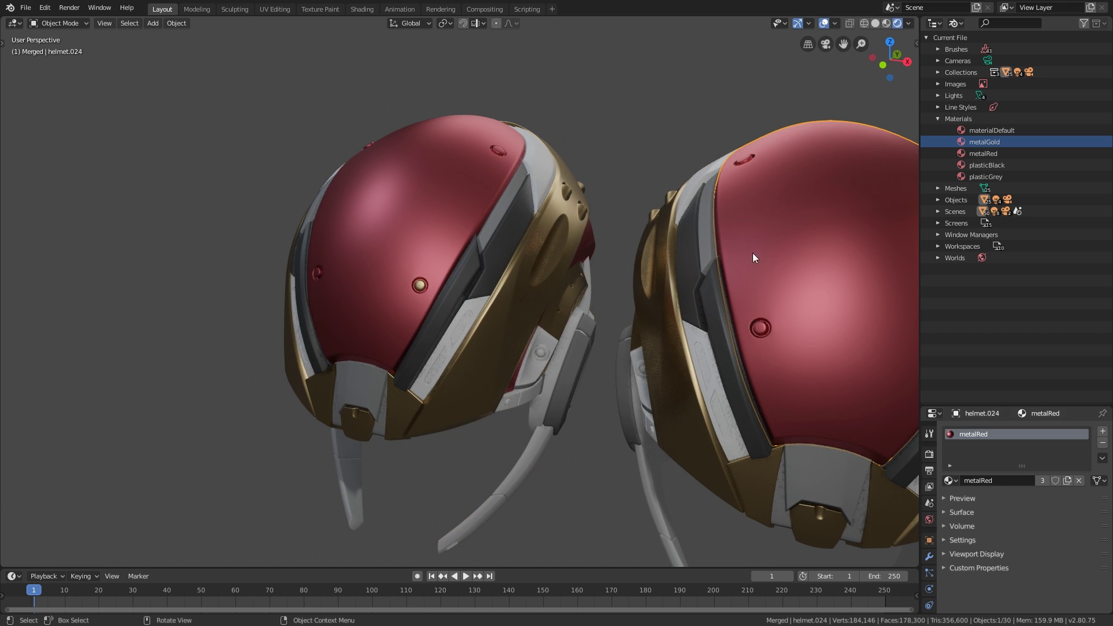
pyautogui.scroll(-4, 747, 331)
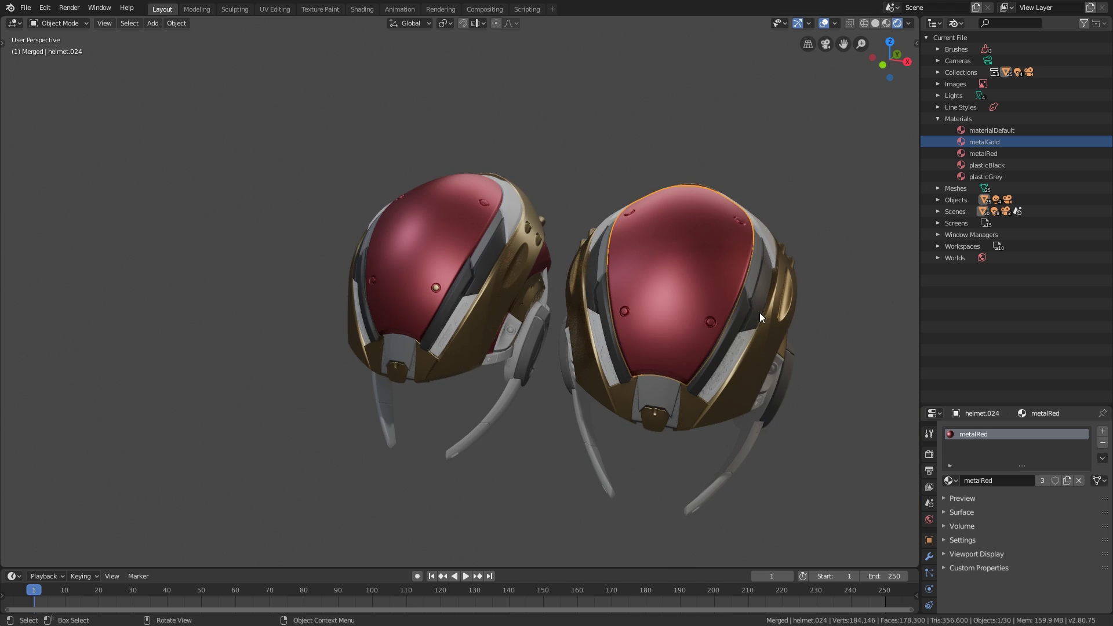
pyautogui.moveTo(759, 312); pyautogui.dragTo(608, 258, button='middle')
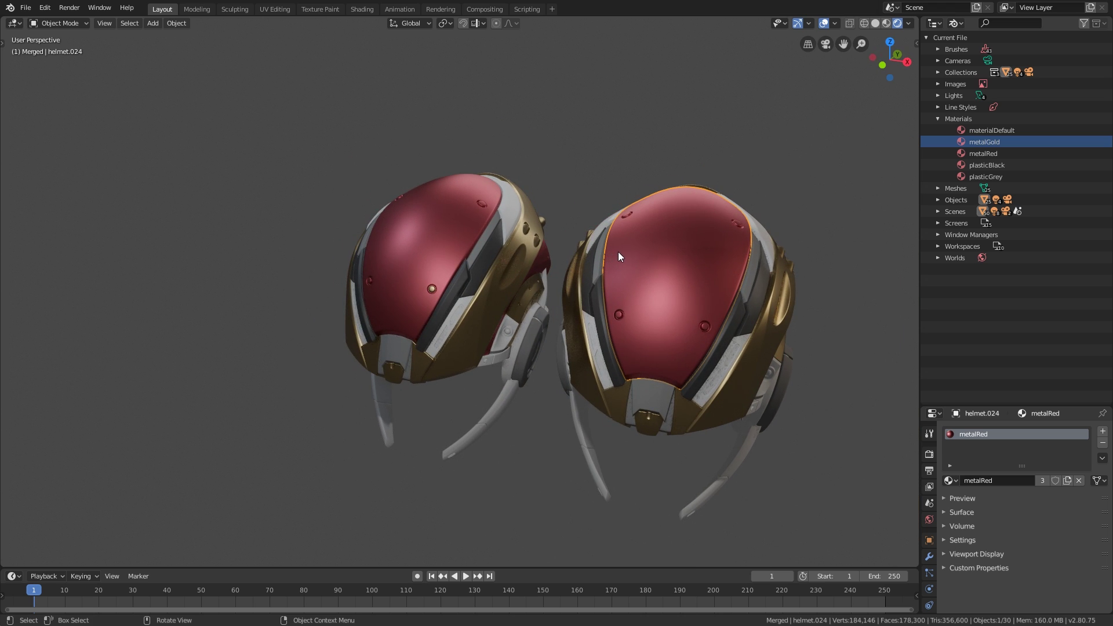
# Set the outliner's display mode to View Layer and clear the object selection.
pyautogui.click(953, 23)
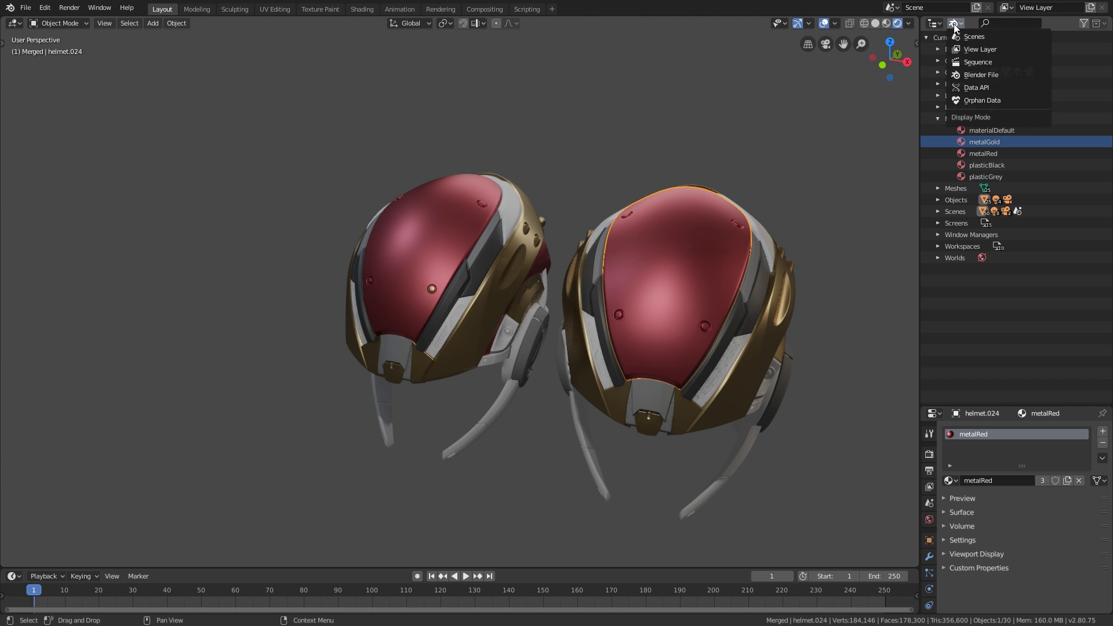
pyautogui.click(972, 50)
pyautogui.click(573, 196)
# Examine the gold rivet on the merged helmet's red shell up close.
pyautogui.scroll(3, 573, 197)
pyautogui.moveTo(572, 196); pyautogui.dragTo(415, 242, button='middle')
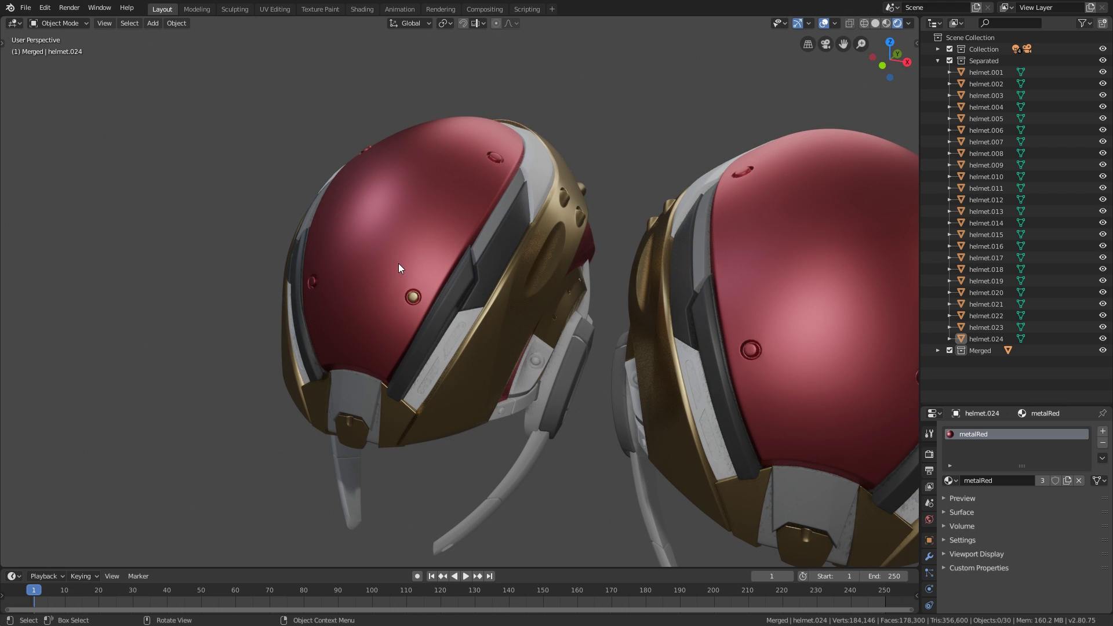
pyautogui.scroll(10, 440, 266)
pyautogui.scroll(-3, 442, 298)
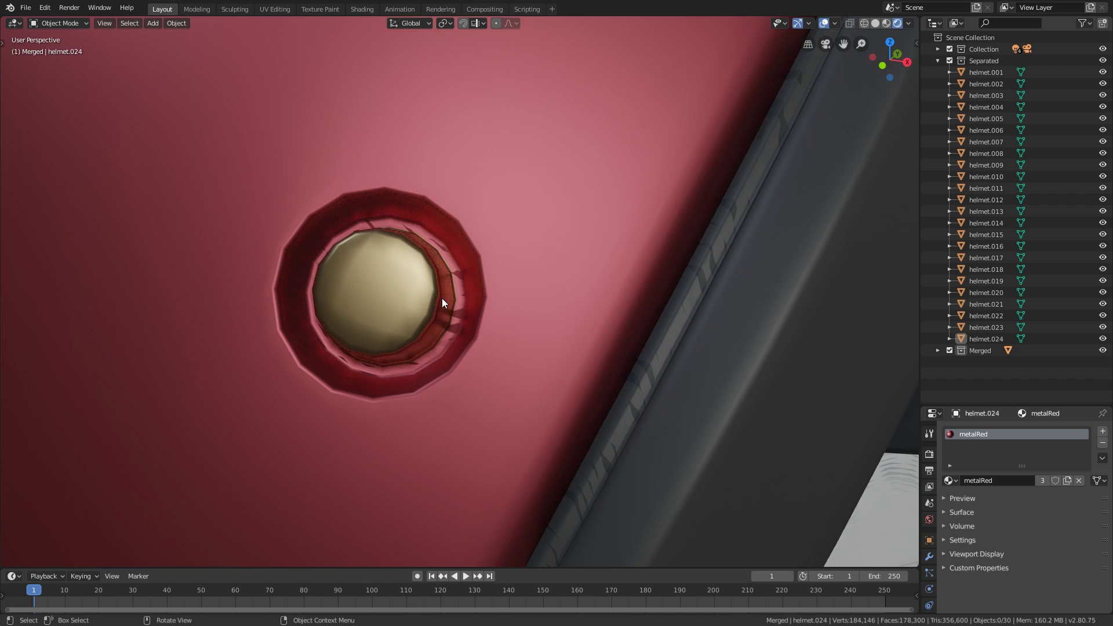
pyautogui.moveTo(442, 298); pyautogui.dragTo(452, 278, button='middle')
pyautogui.scroll(-8, 419, 299)
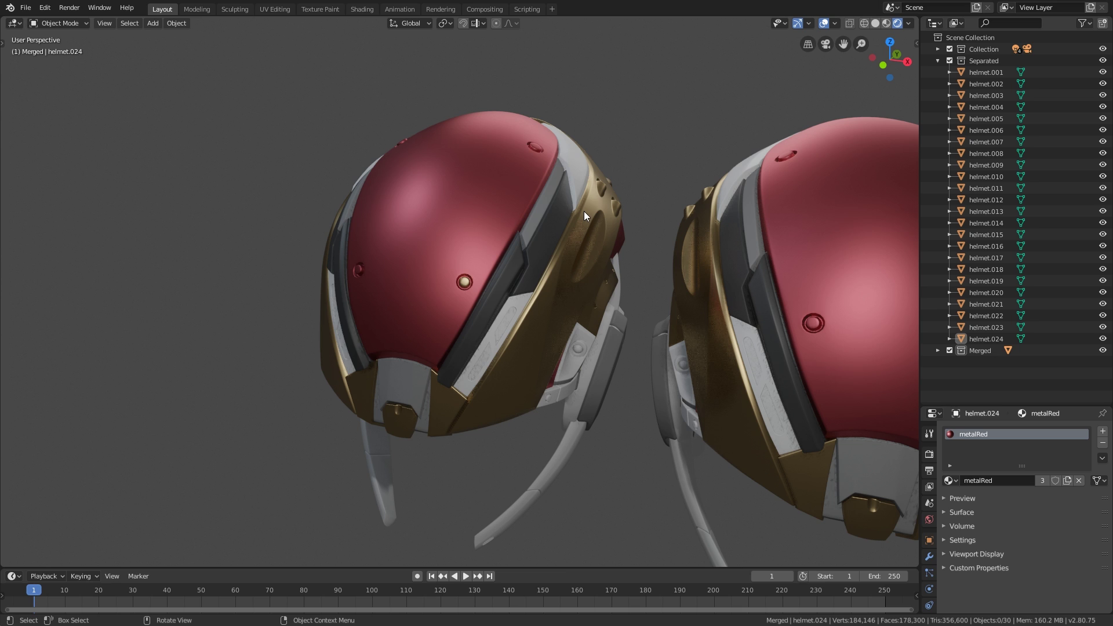
# Select the merged helmet to review its material slots, view both helmets from different angles, and clear the selection.
pyautogui.click(492, 225)
pyautogui.moveTo(601, 137); pyautogui.dragTo(561, 134, button='middle')
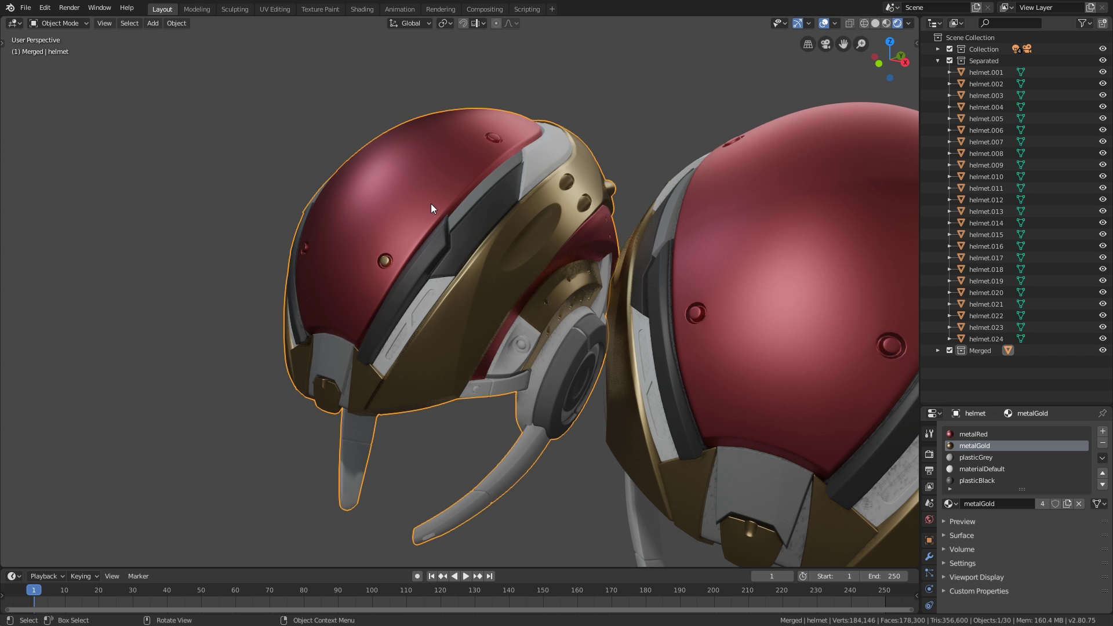
pyautogui.moveTo(431, 205); pyautogui.dragTo(460, 207, button='middle')
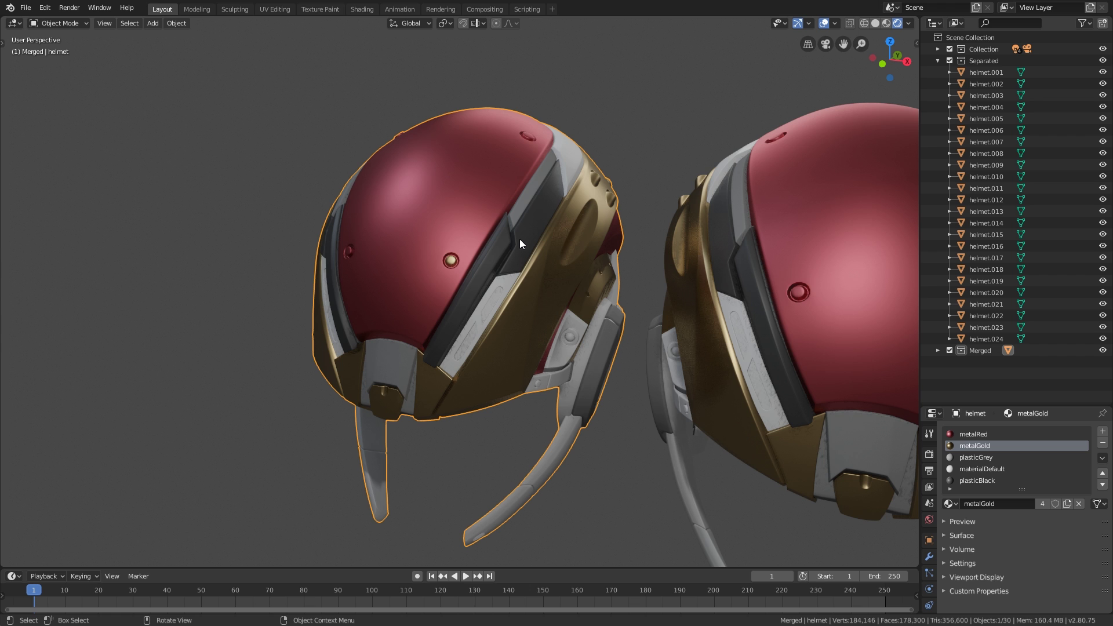
pyautogui.moveTo(520, 239); pyautogui.dragTo(433, 231, button='middle')
pyautogui.click(456, 138)
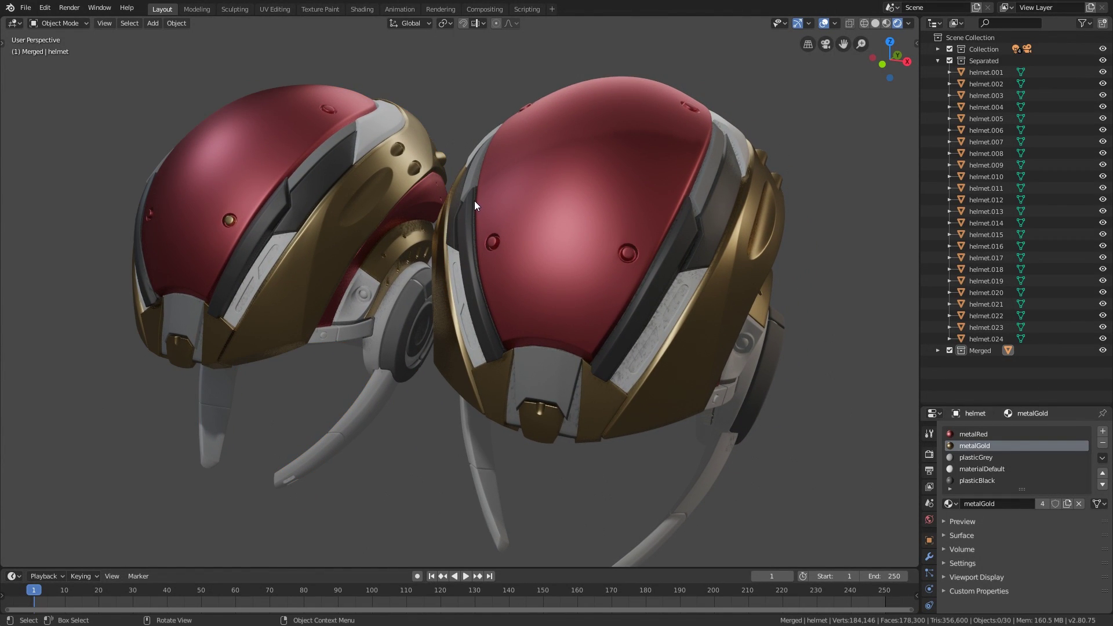